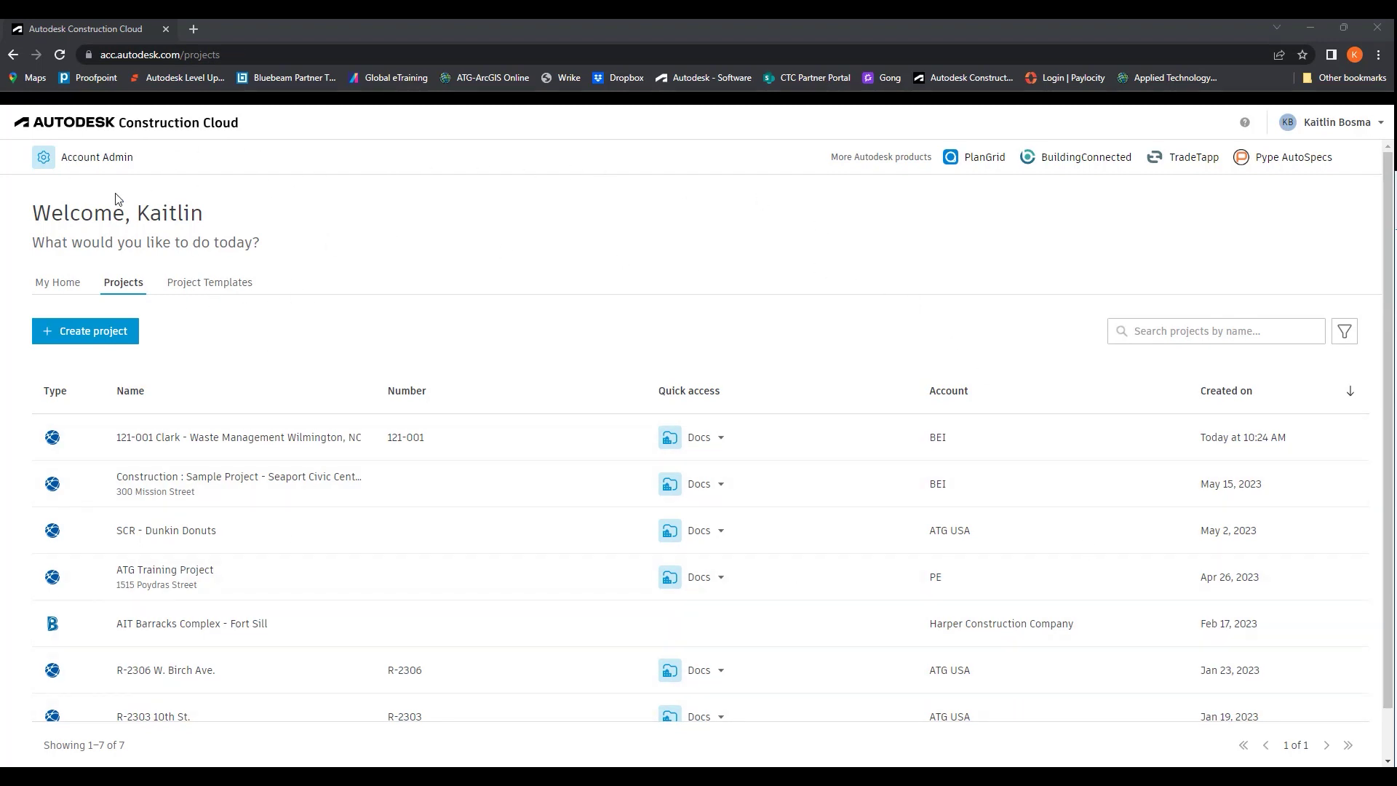
Open Account Admin from the ACC Projects home page
left_click(74, 157)
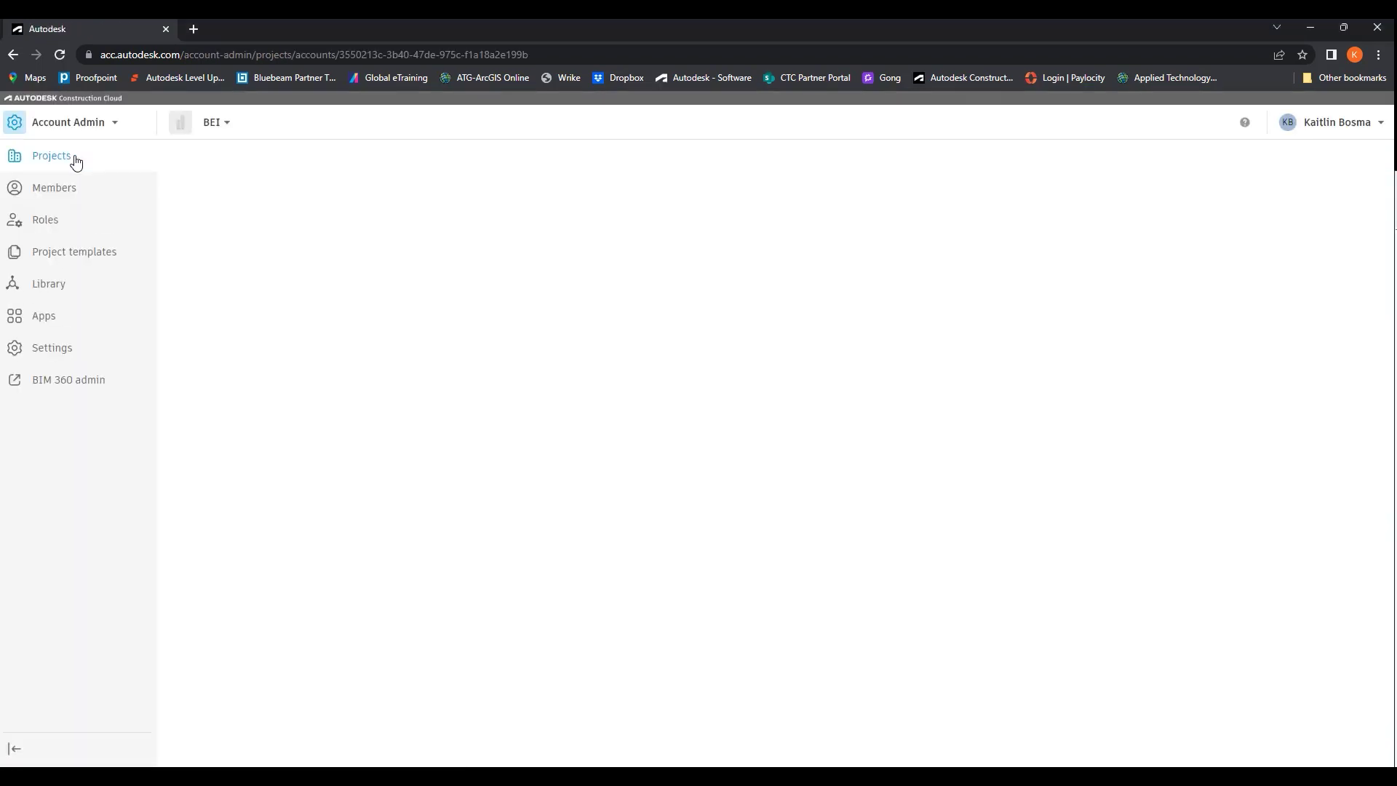
Switch Account Admin to ATG USA, view its Members, then list its 408 active projects
left_click(179, 125)
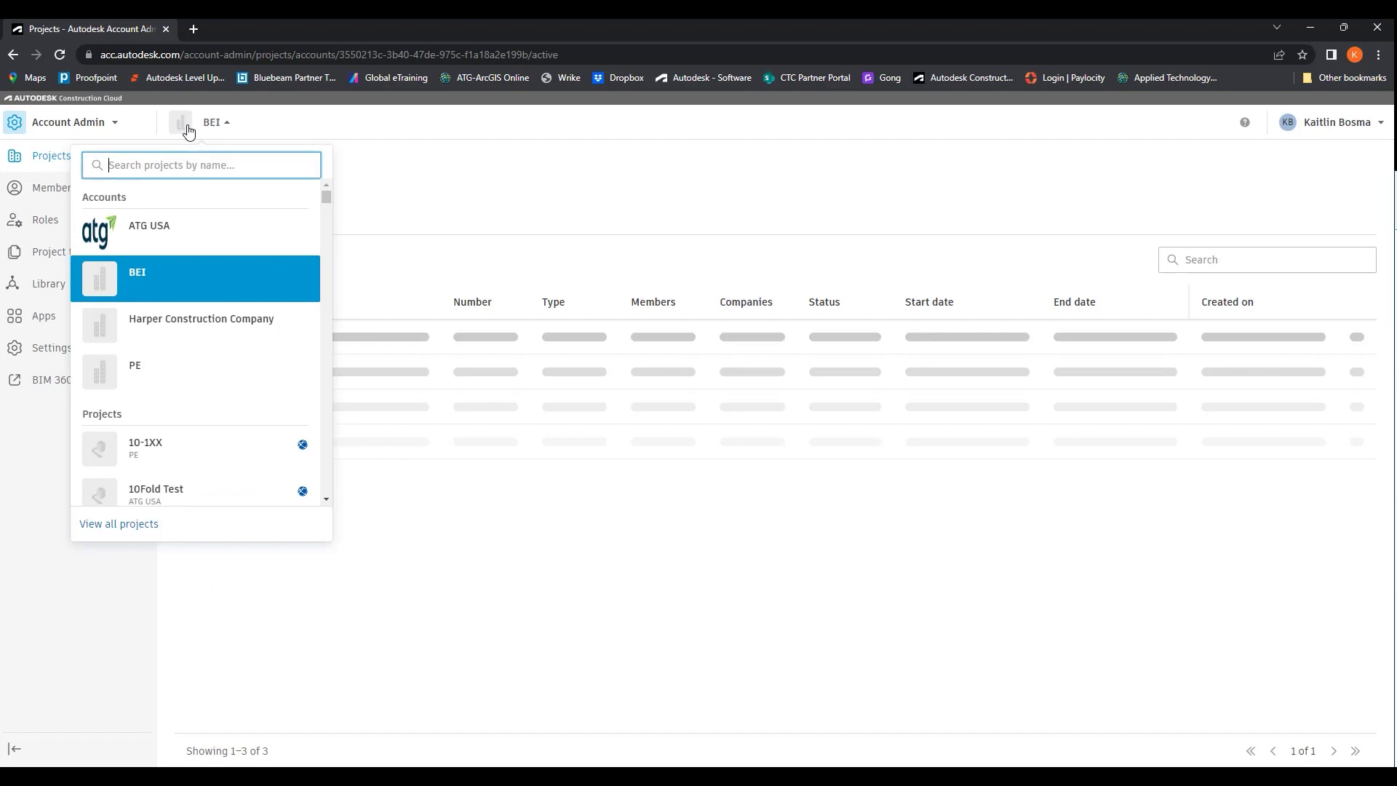
left_click(147, 235)
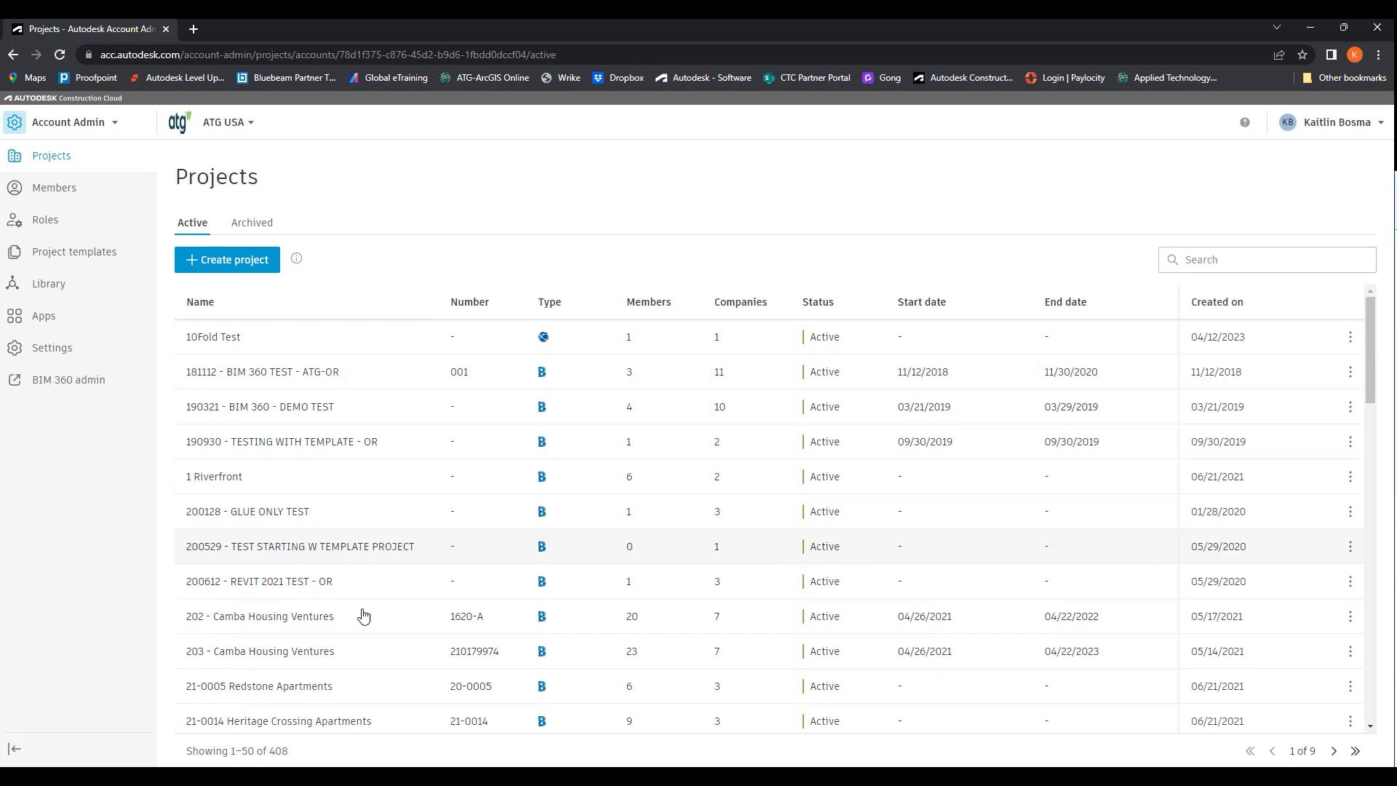
left_click(55, 187)
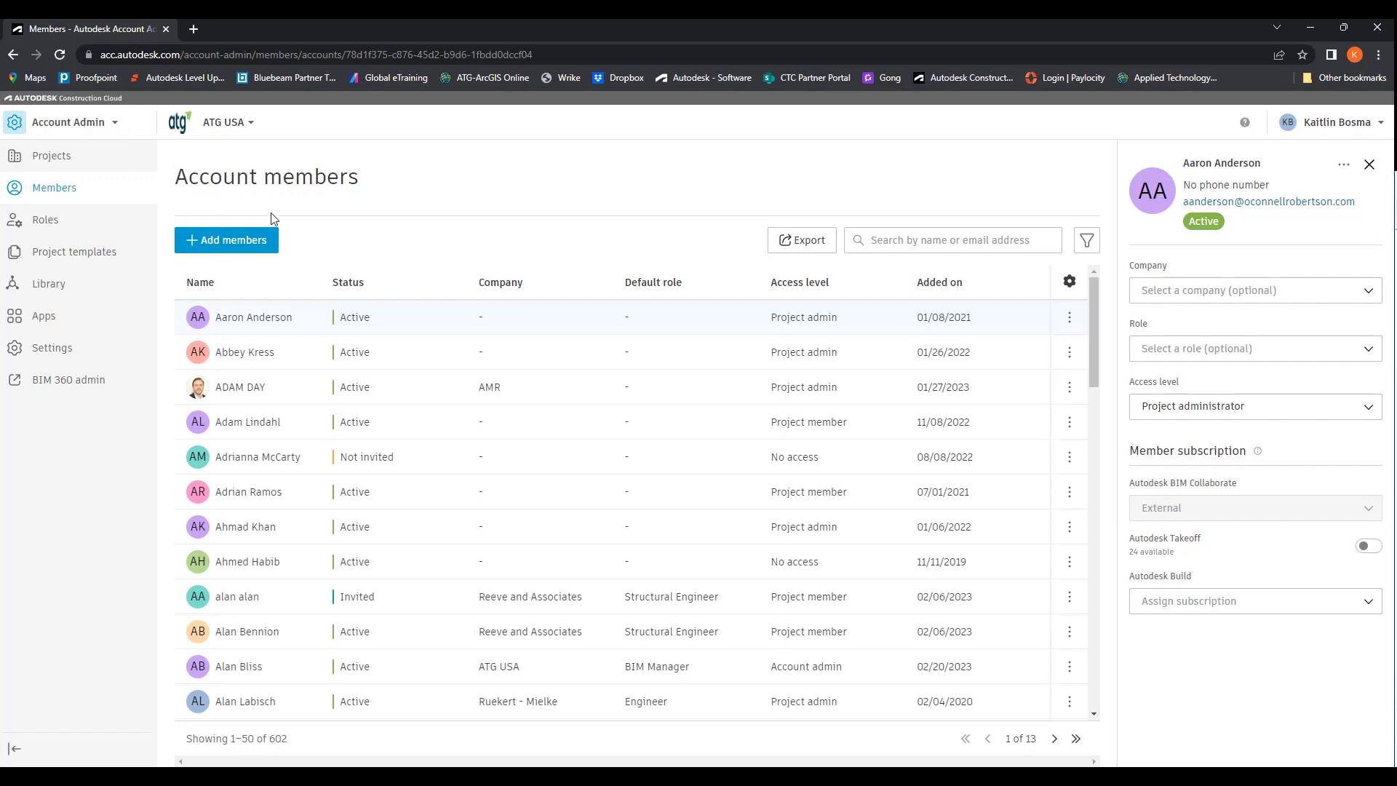
left_click(63, 161)
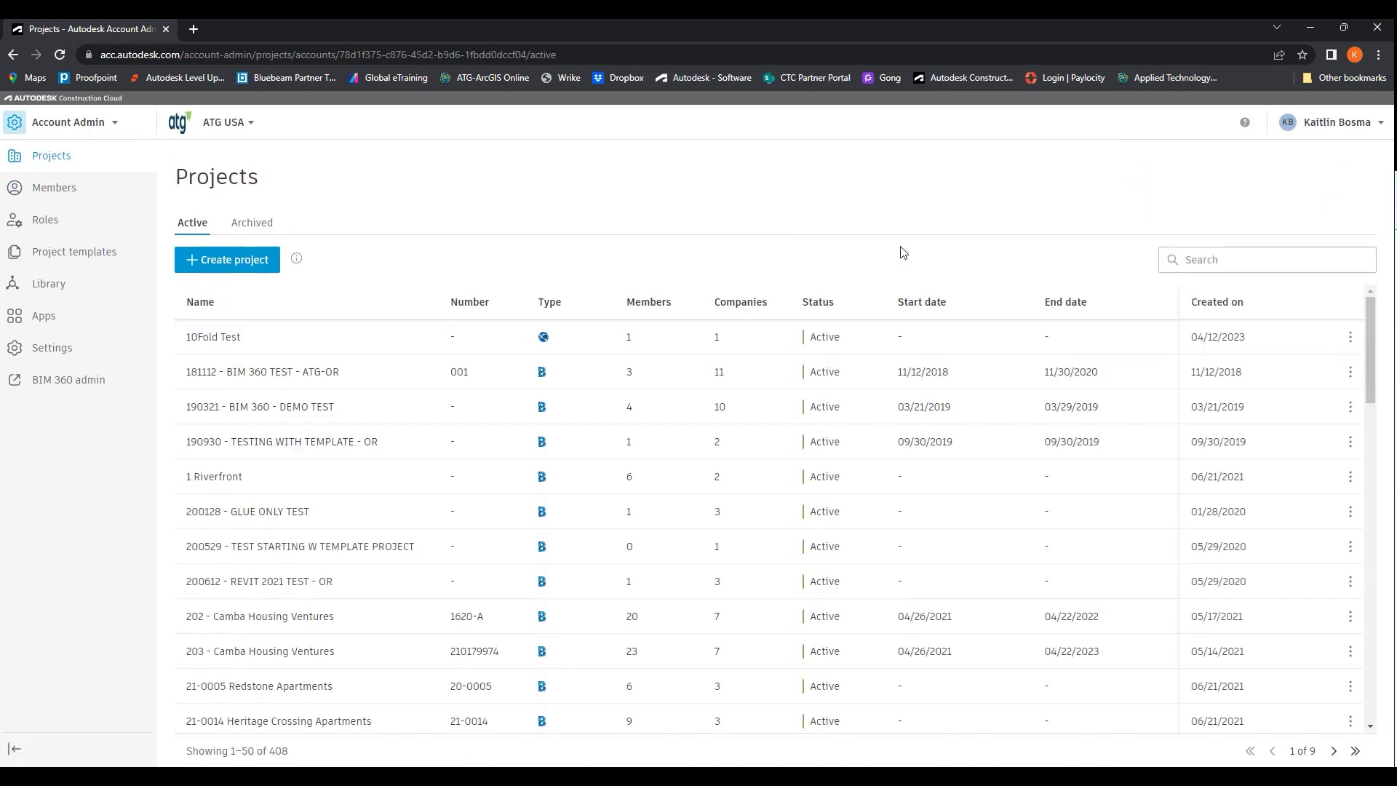
Search projects for 'Bi', open R-2306 W. Birch Ave., and go to its Docs
left_click(1206, 265)
type("Birch")
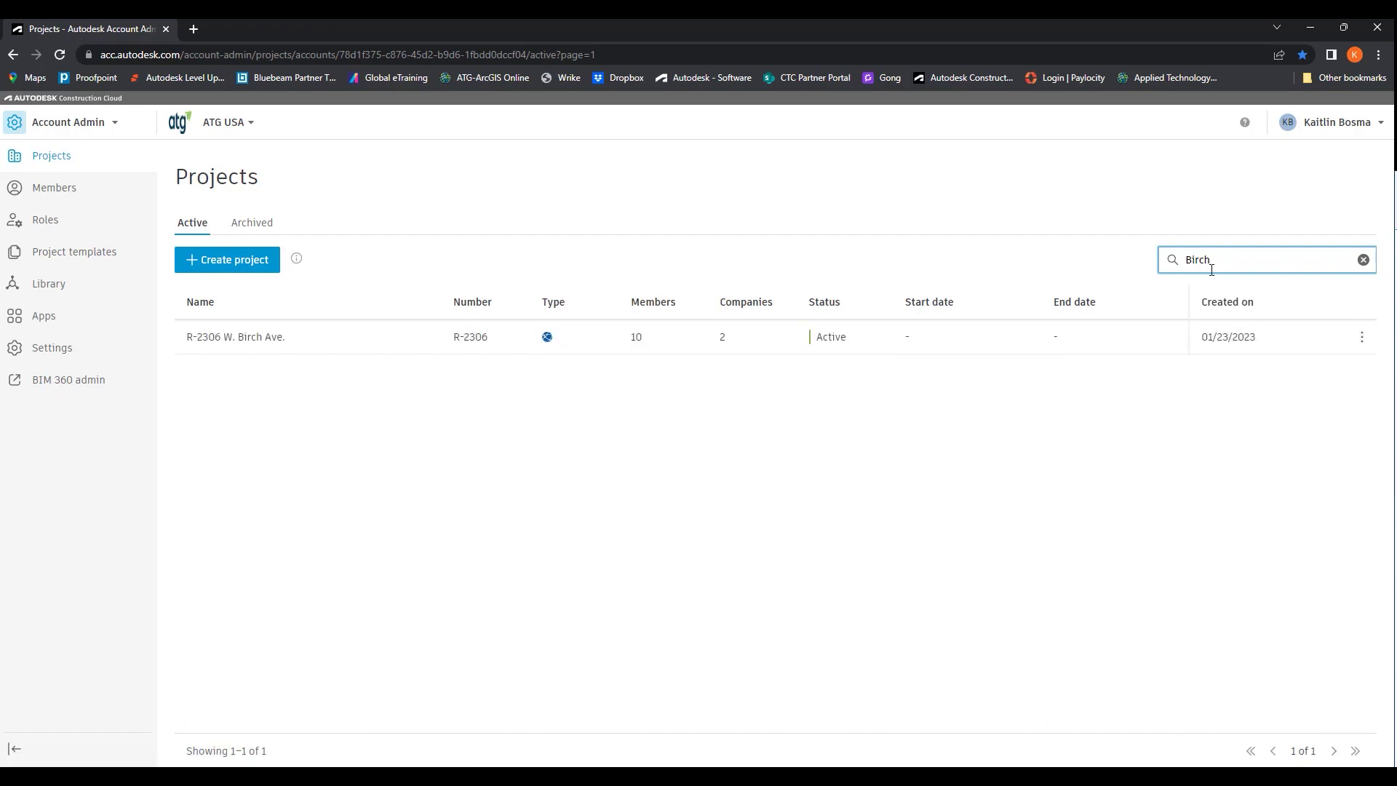
left_click(293, 329)
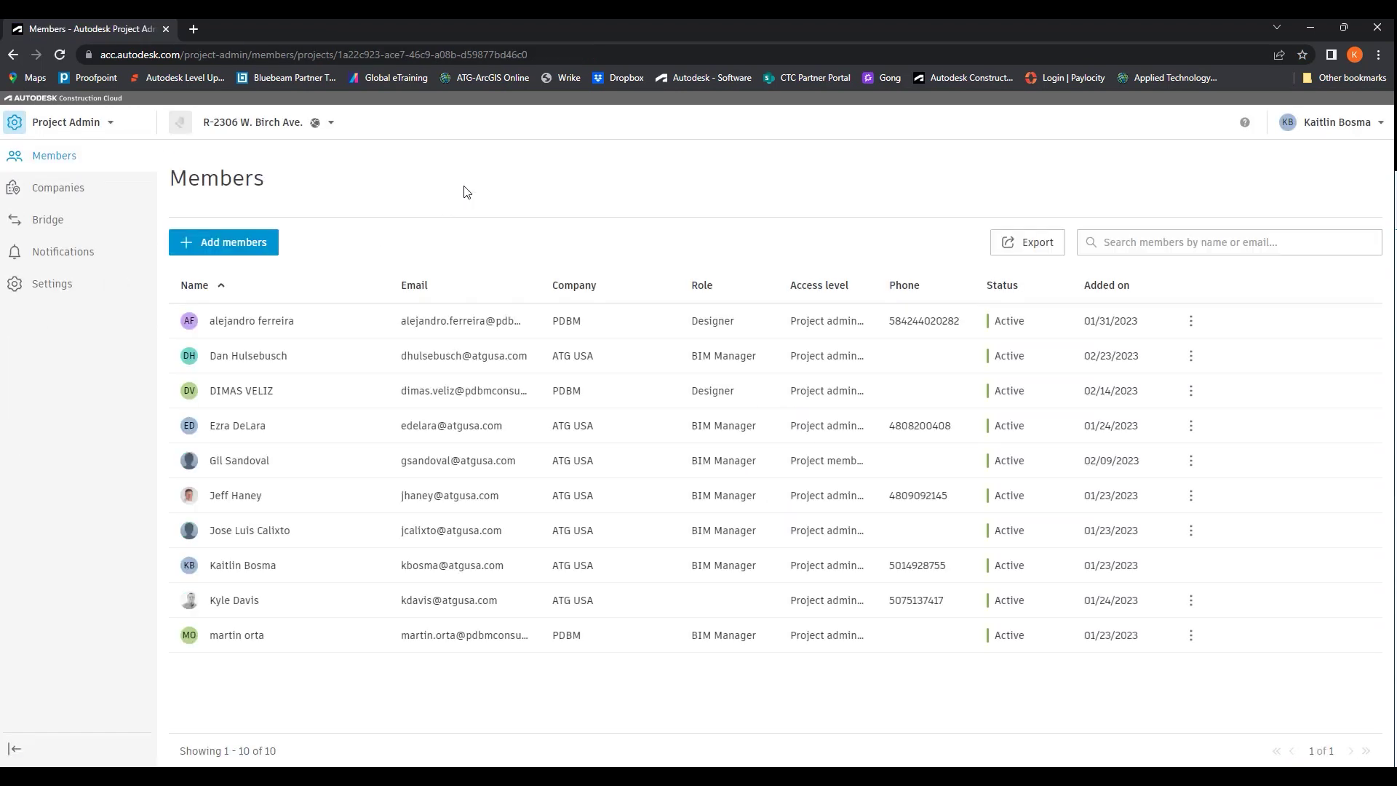
left_click(97, 127)
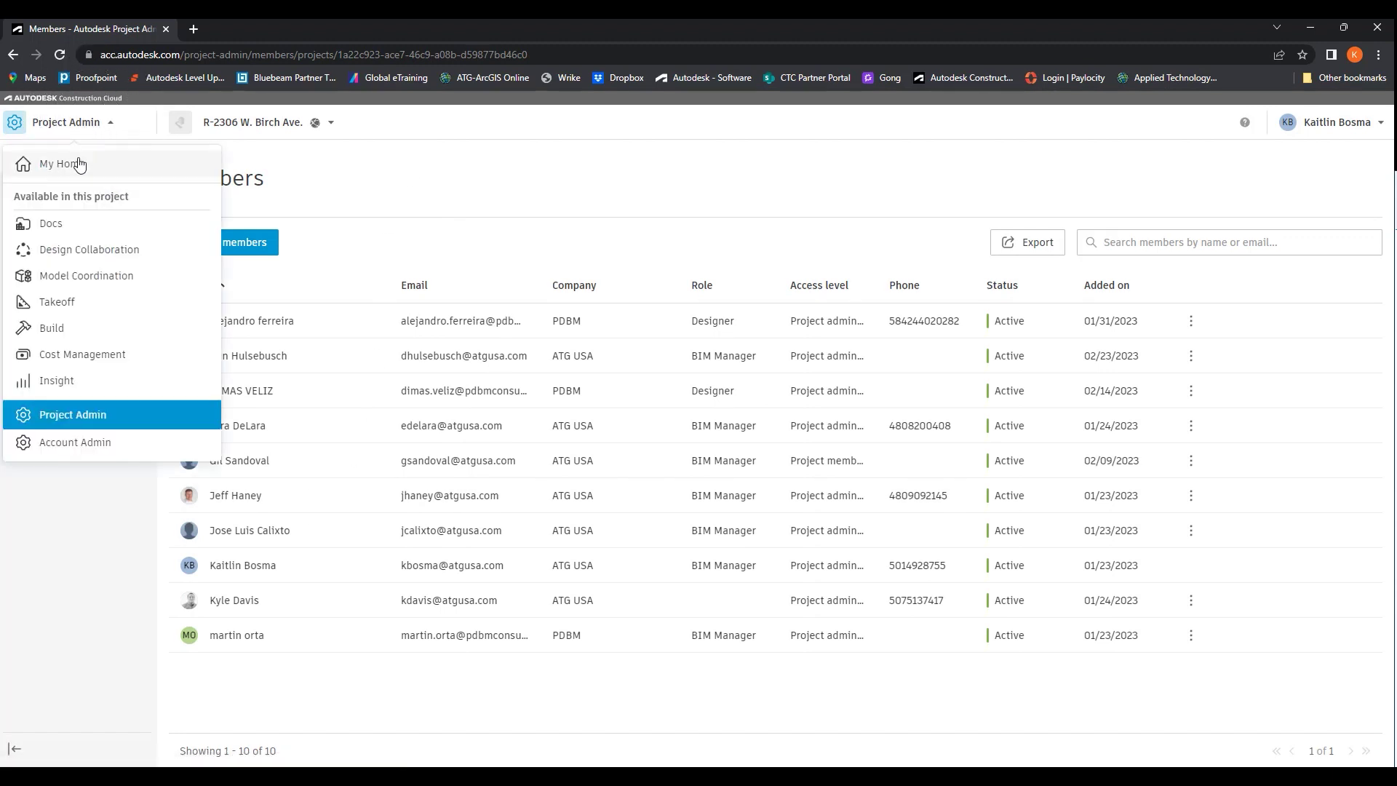
left_click(45, 234)
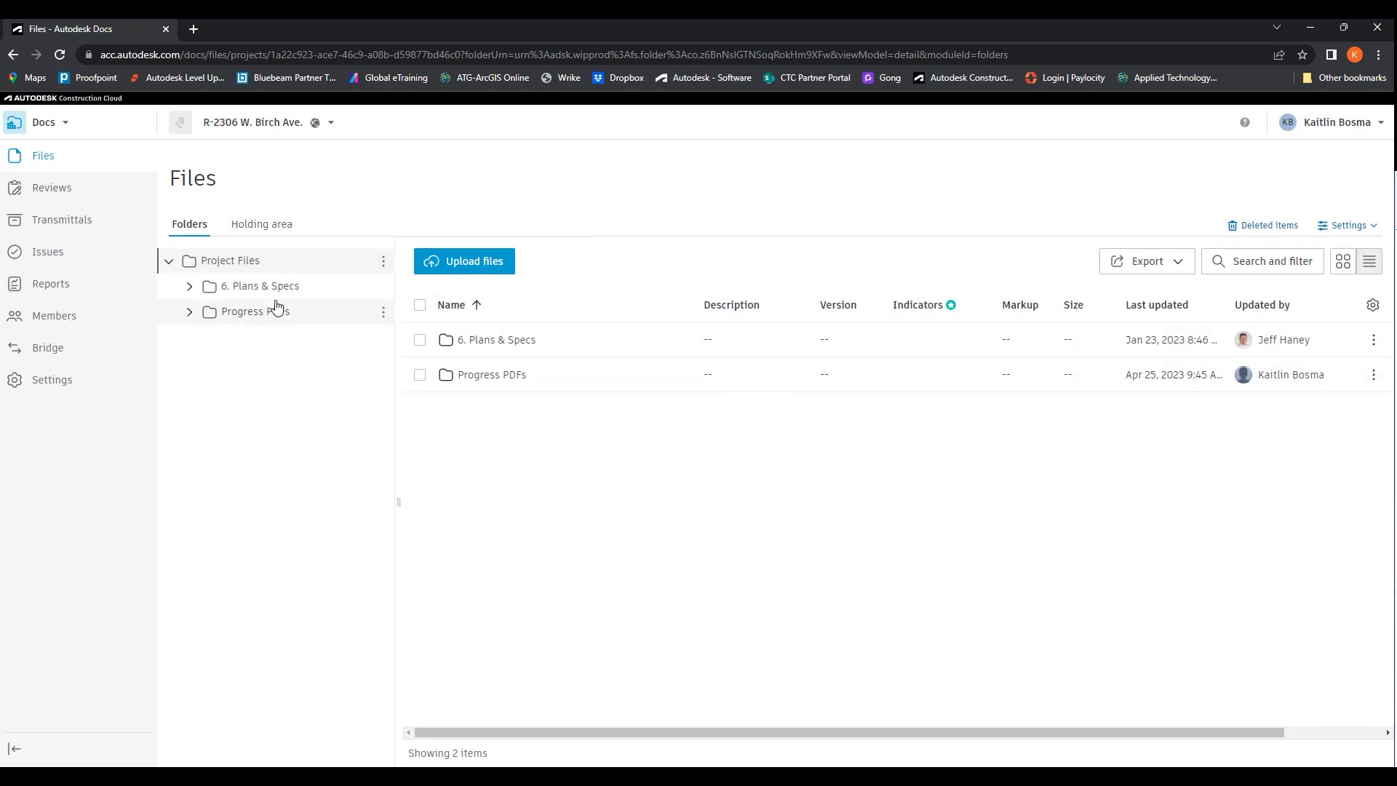
Open 6. Plans & Specs > b. Survey and show BIRCH AVE TOPO revised 12-12-22.dwg version history
left_click(299, 291)
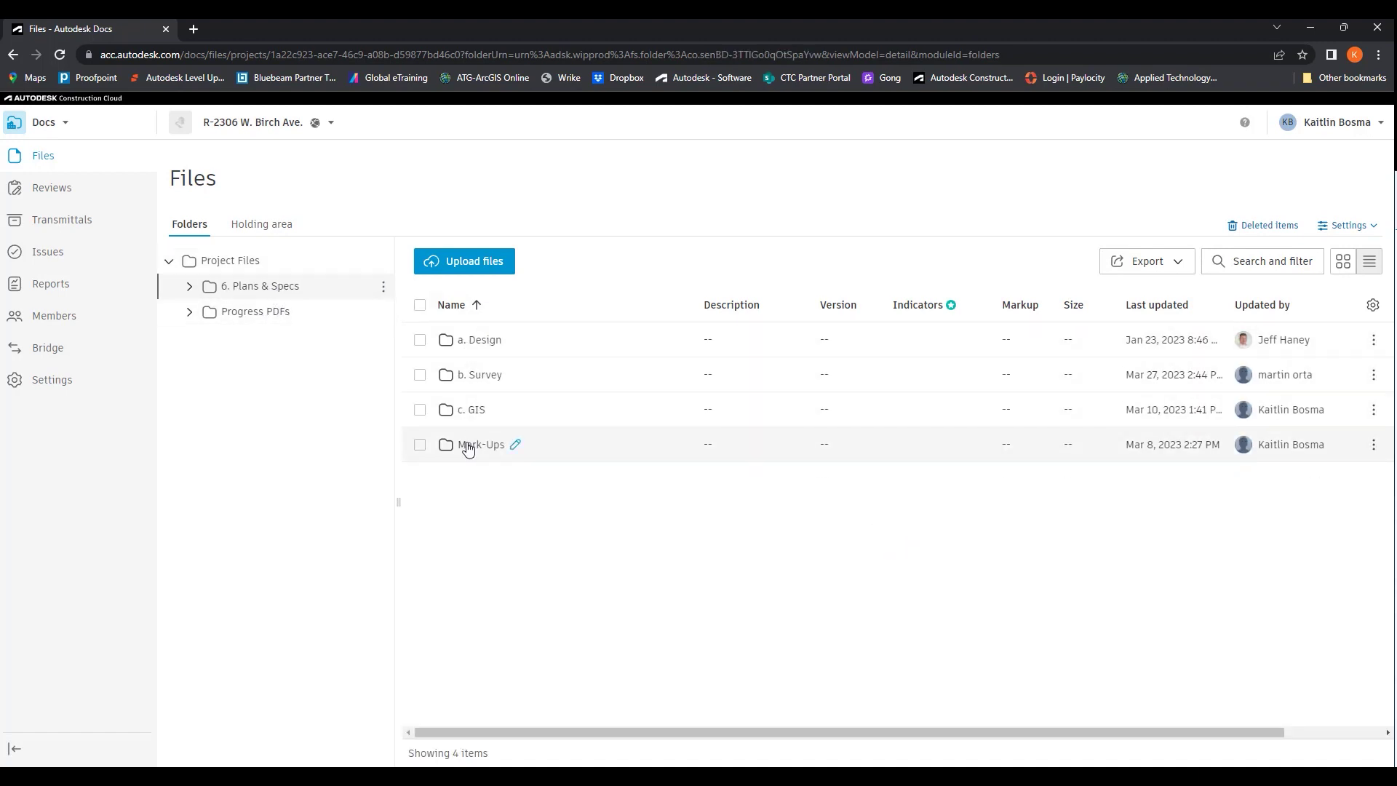
left_click(512, 375)
left_click(561, 334)
left_click(489, 380)
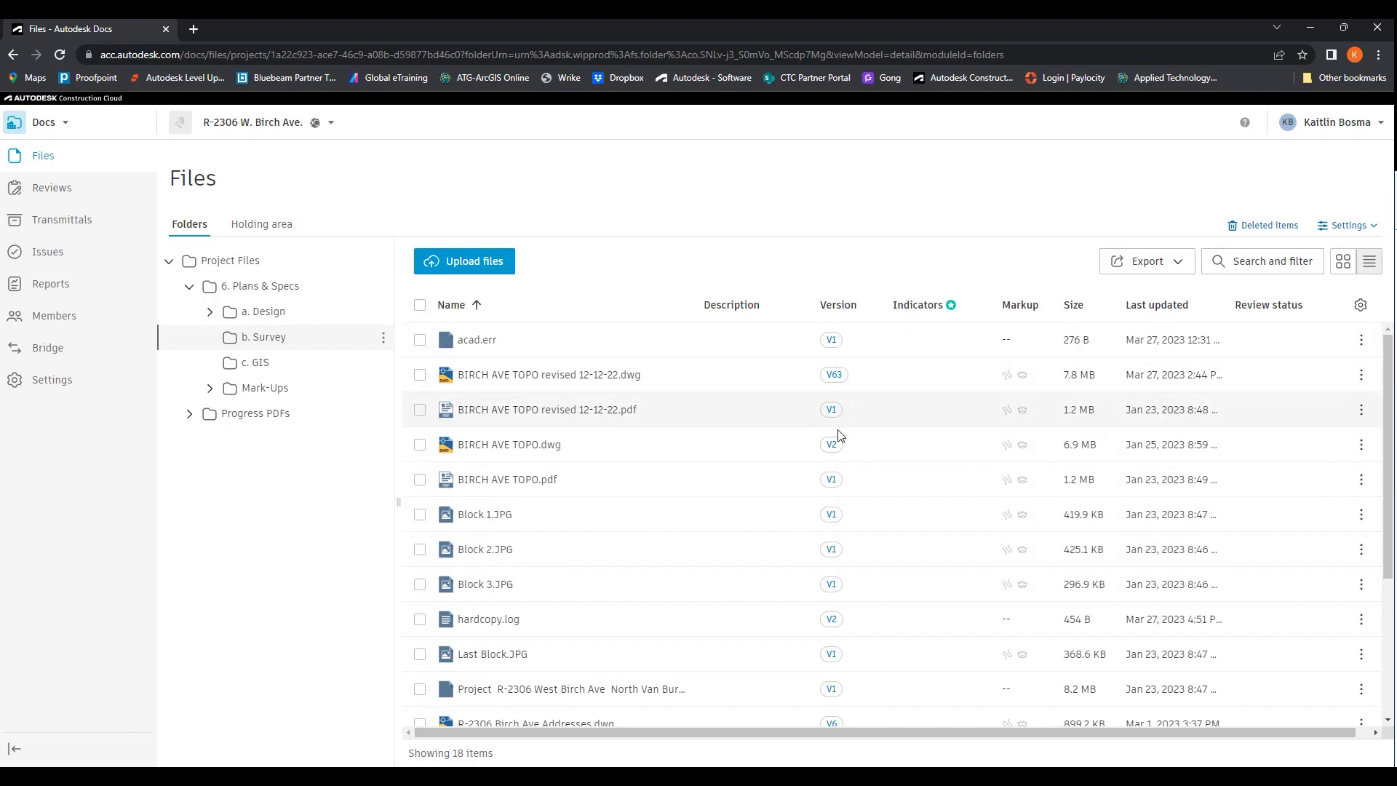
left_click(835, 376)
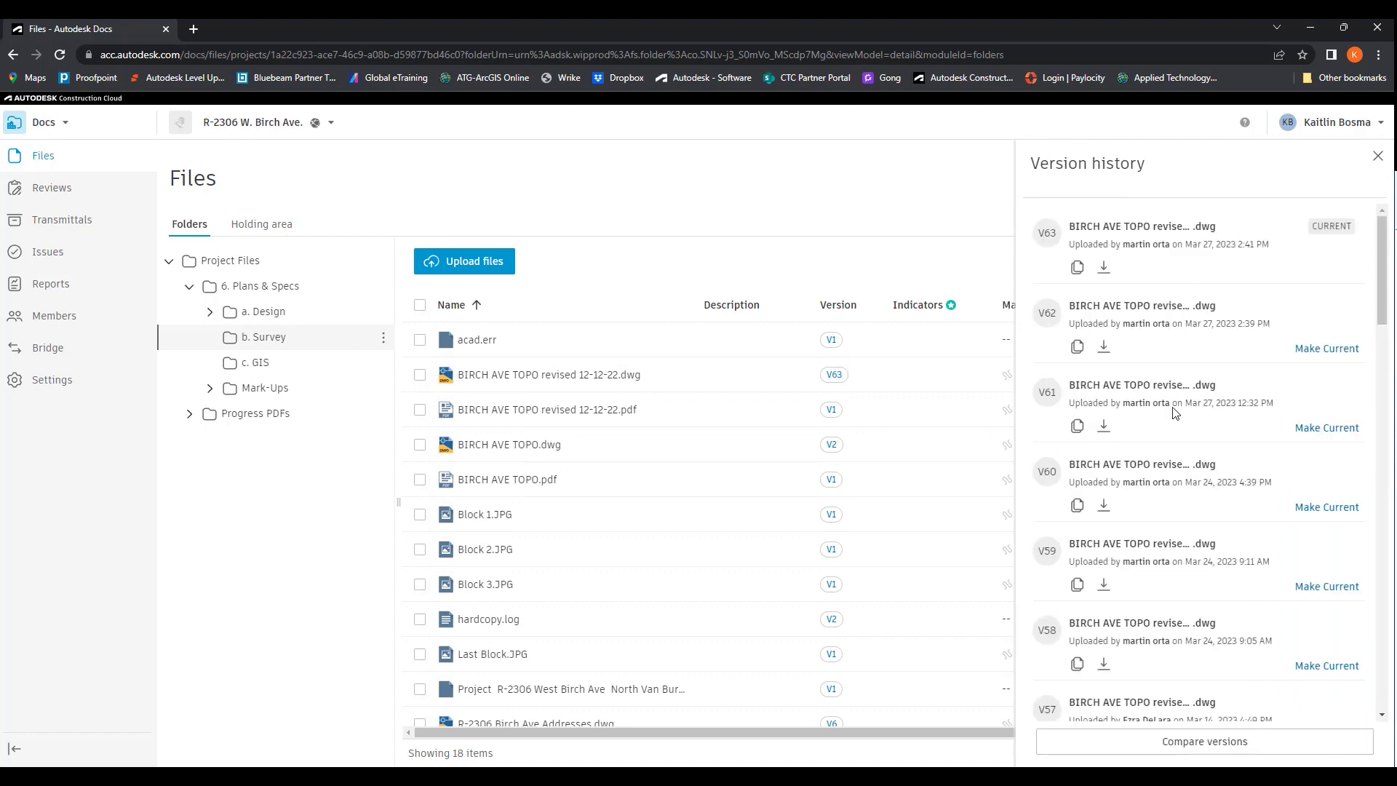
Start a version comparison of the topo drawing, pairing V63 with V60
scroll(1161, 525, "down", 2)
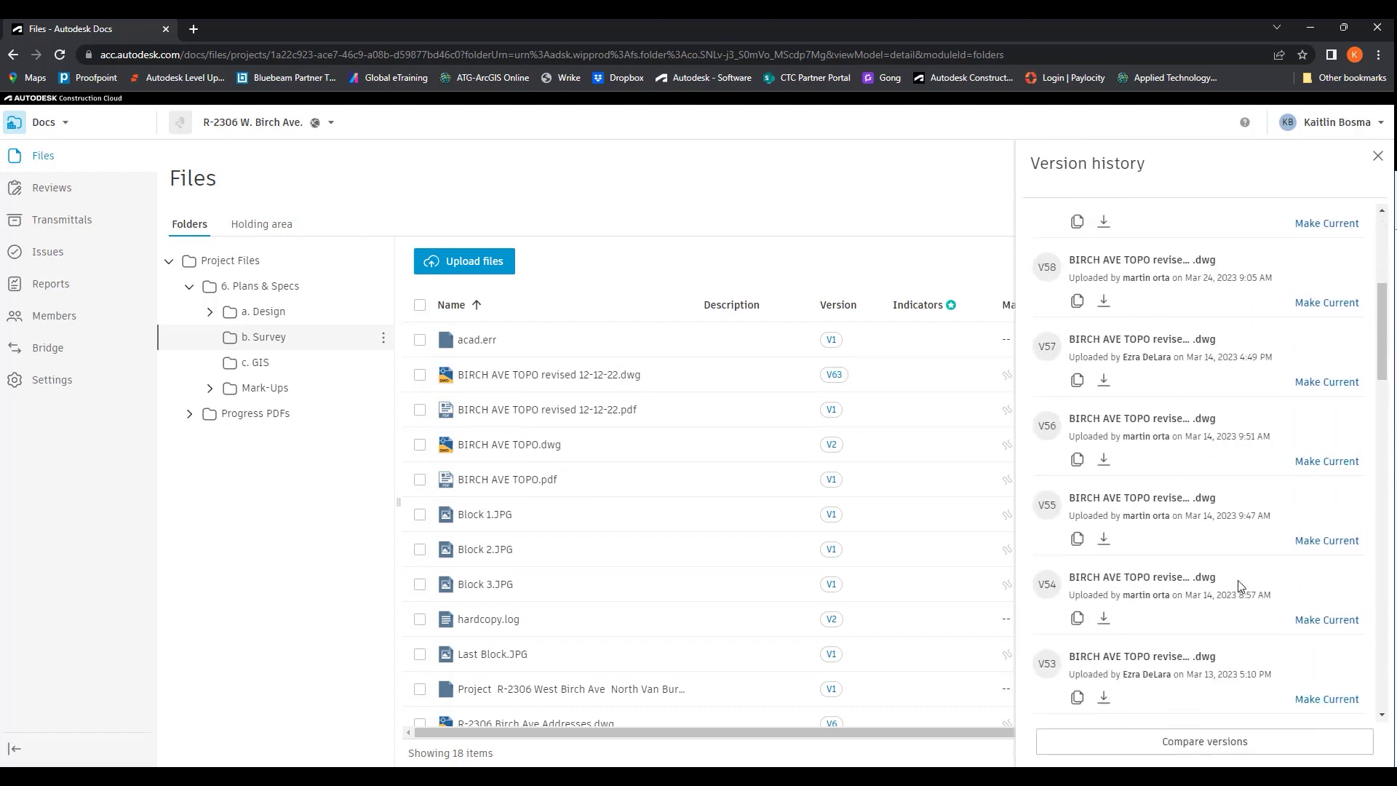
scroll(1241, 574, "up", 2)
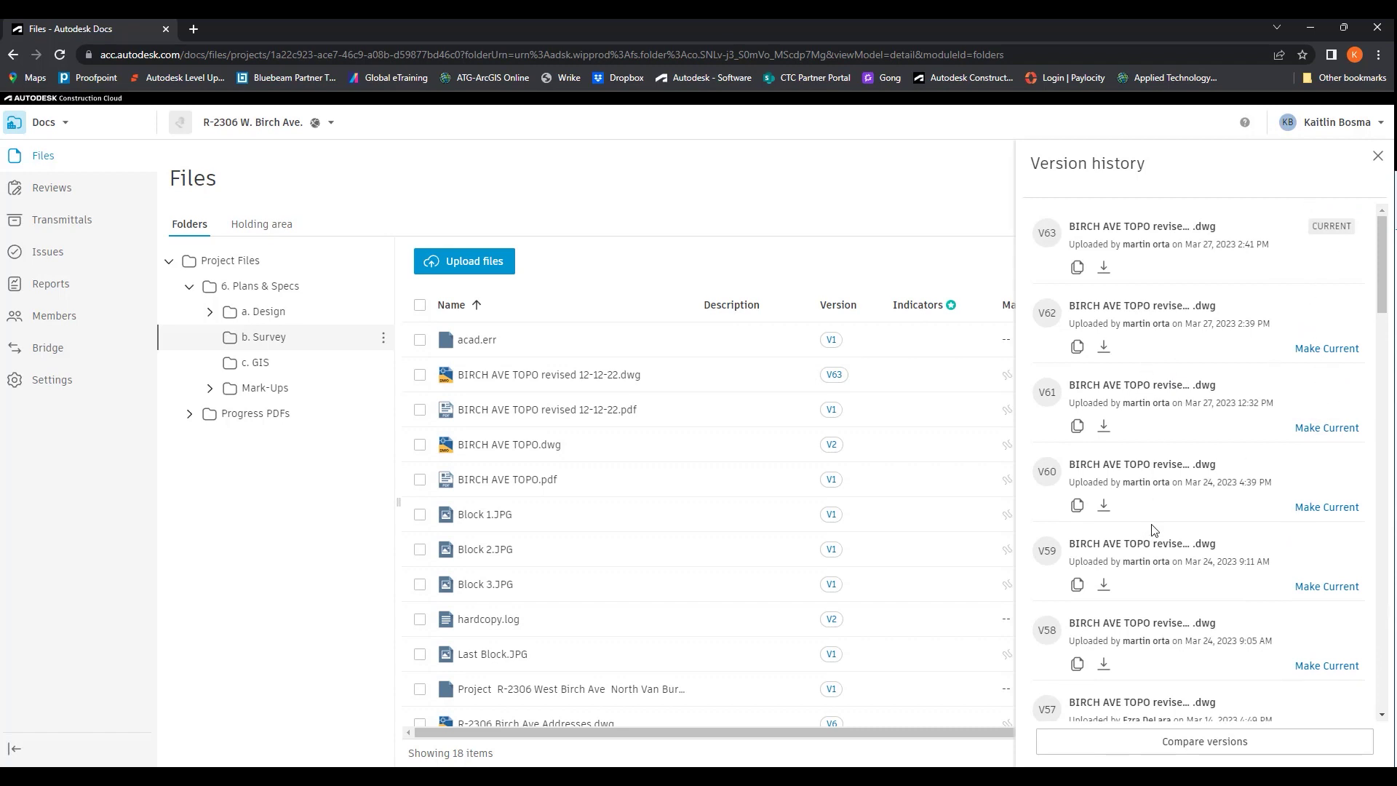
scroll(1204, 502, "down", 2)
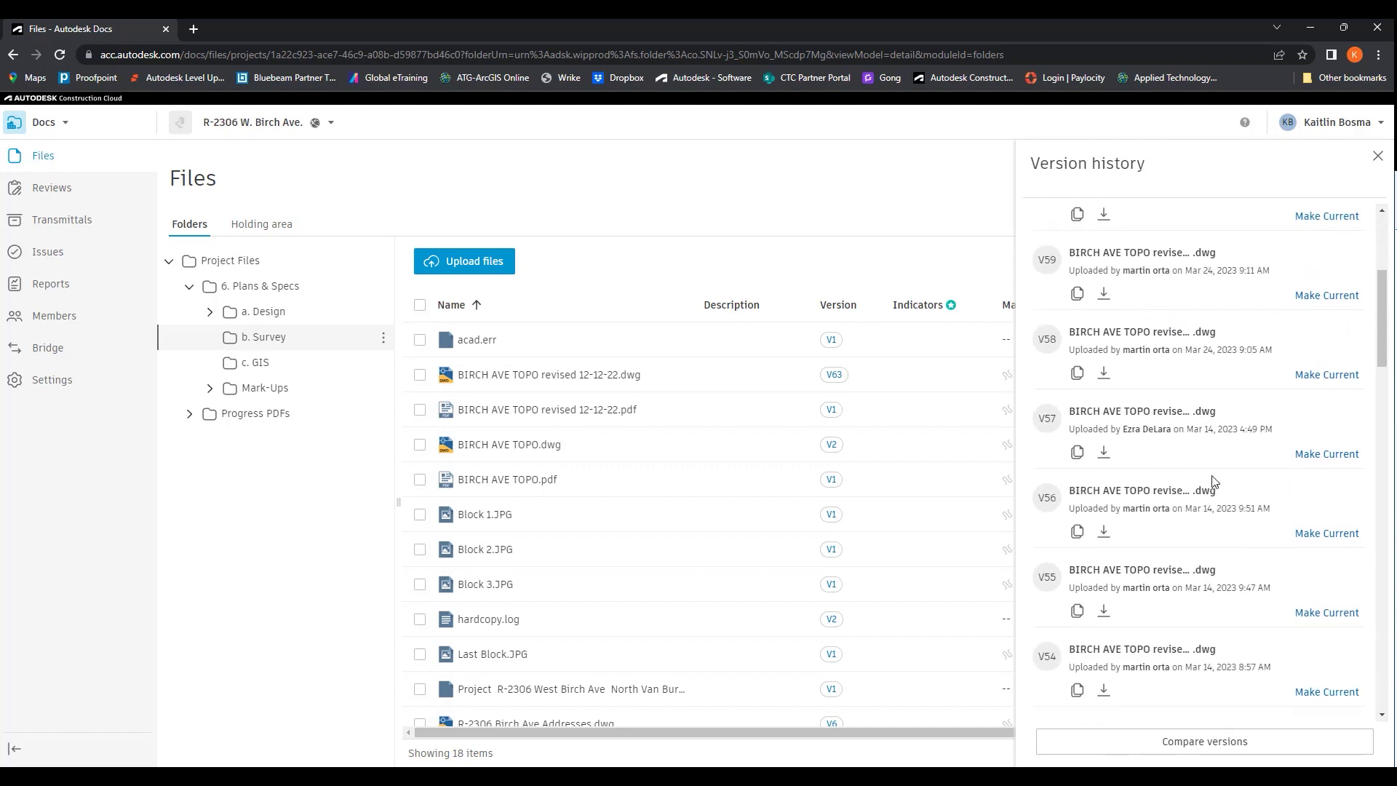
scroll(1194, 568, "up", 2)
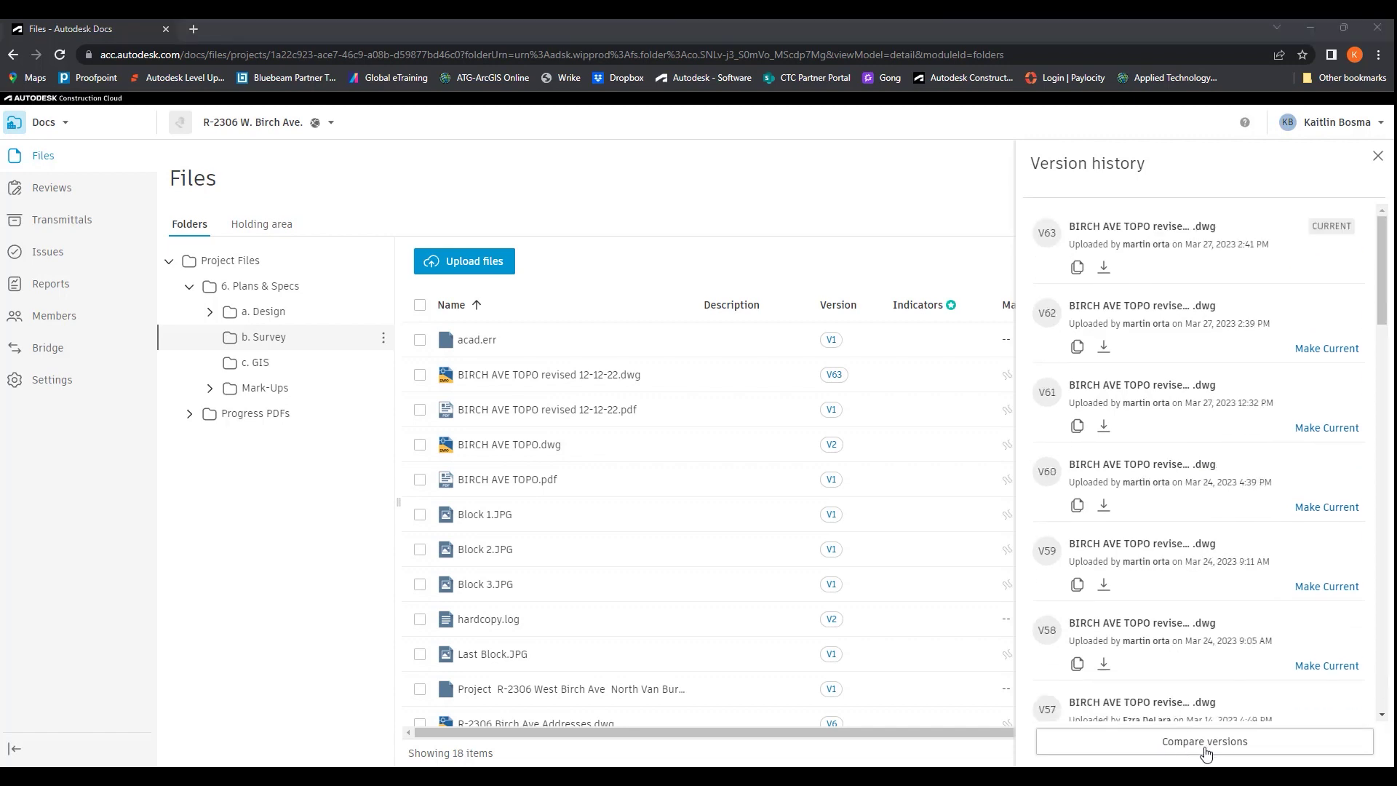
left_click(1200, 742)
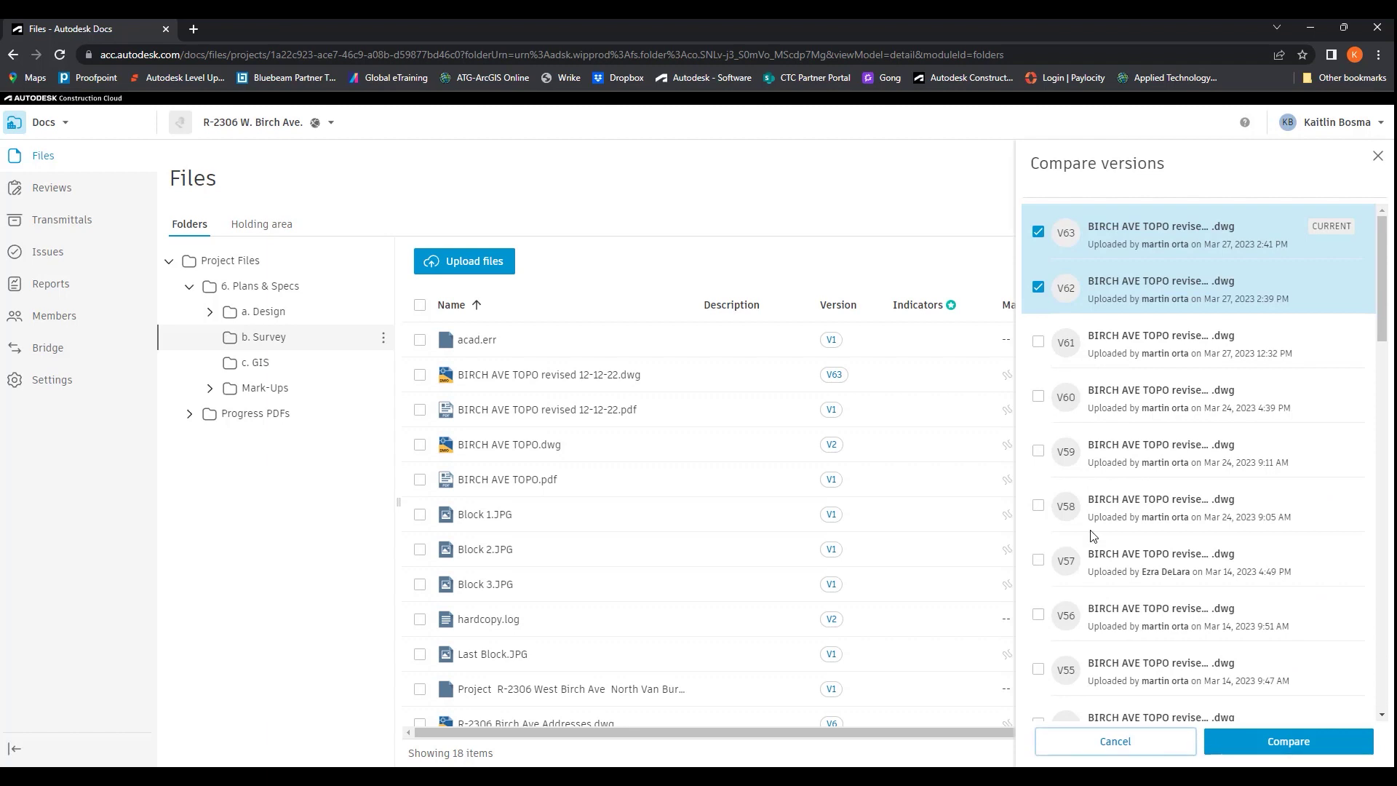
left_click(1039, 397)
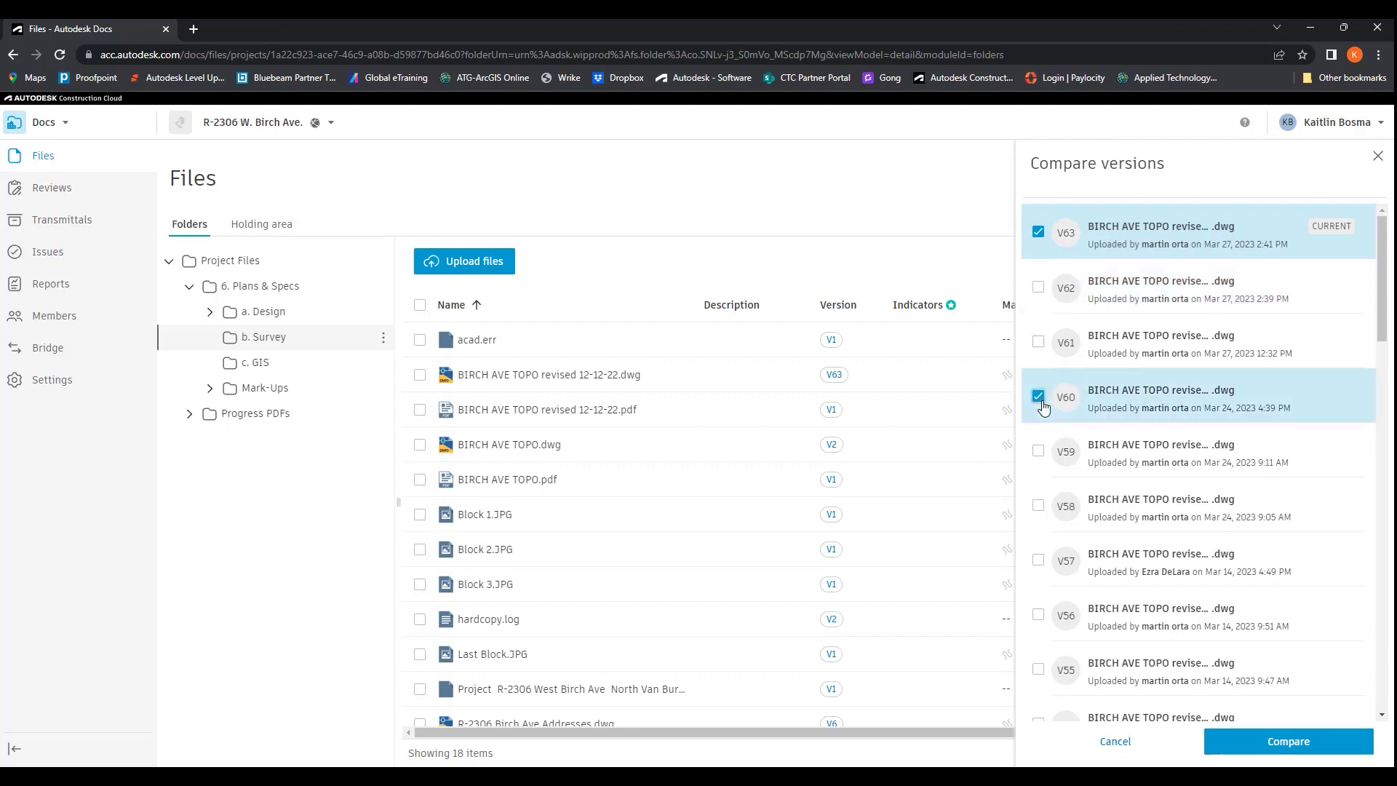
Compare V63 with V60 using sheet 24x36-Sht 1 for Document B, then close the viewer
left_click(1308, 742)
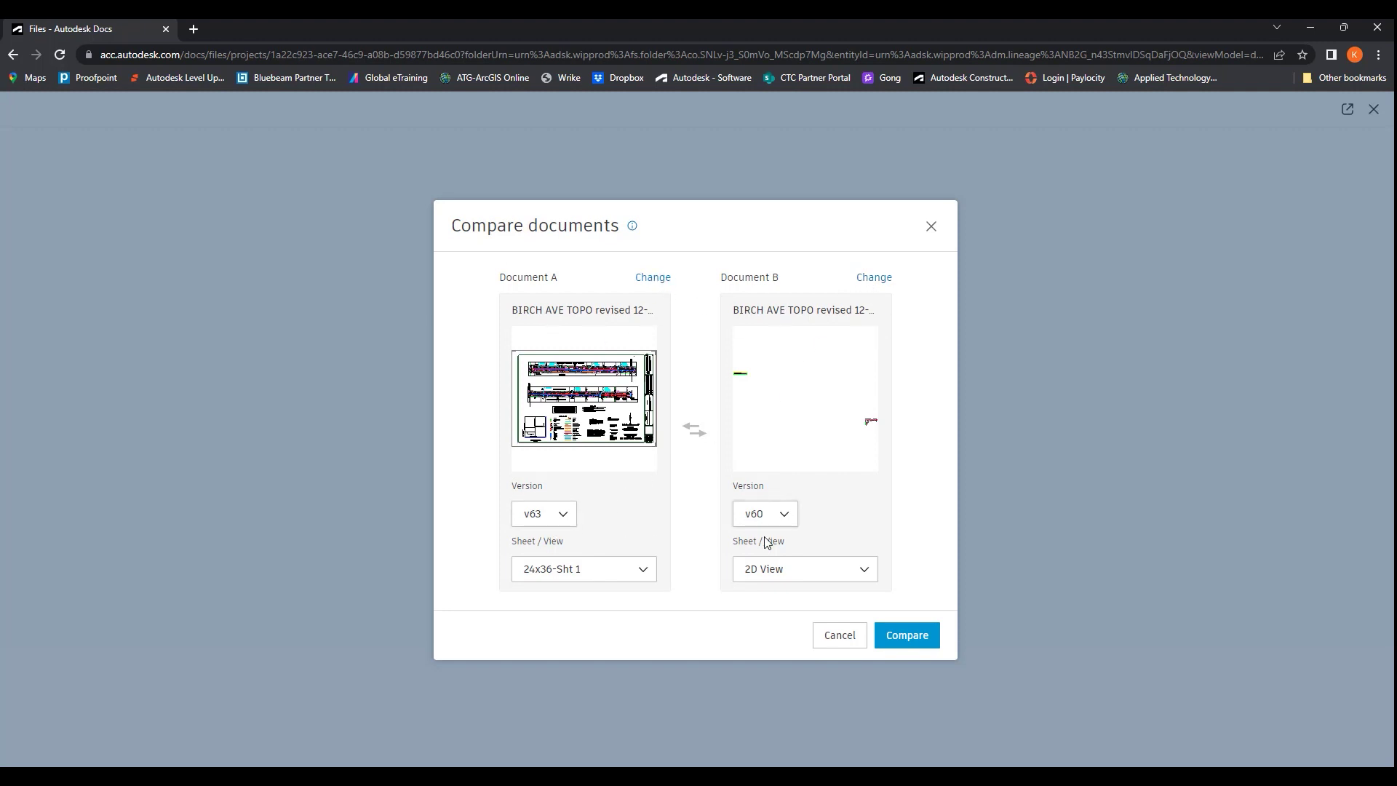
left_click(774, 570)
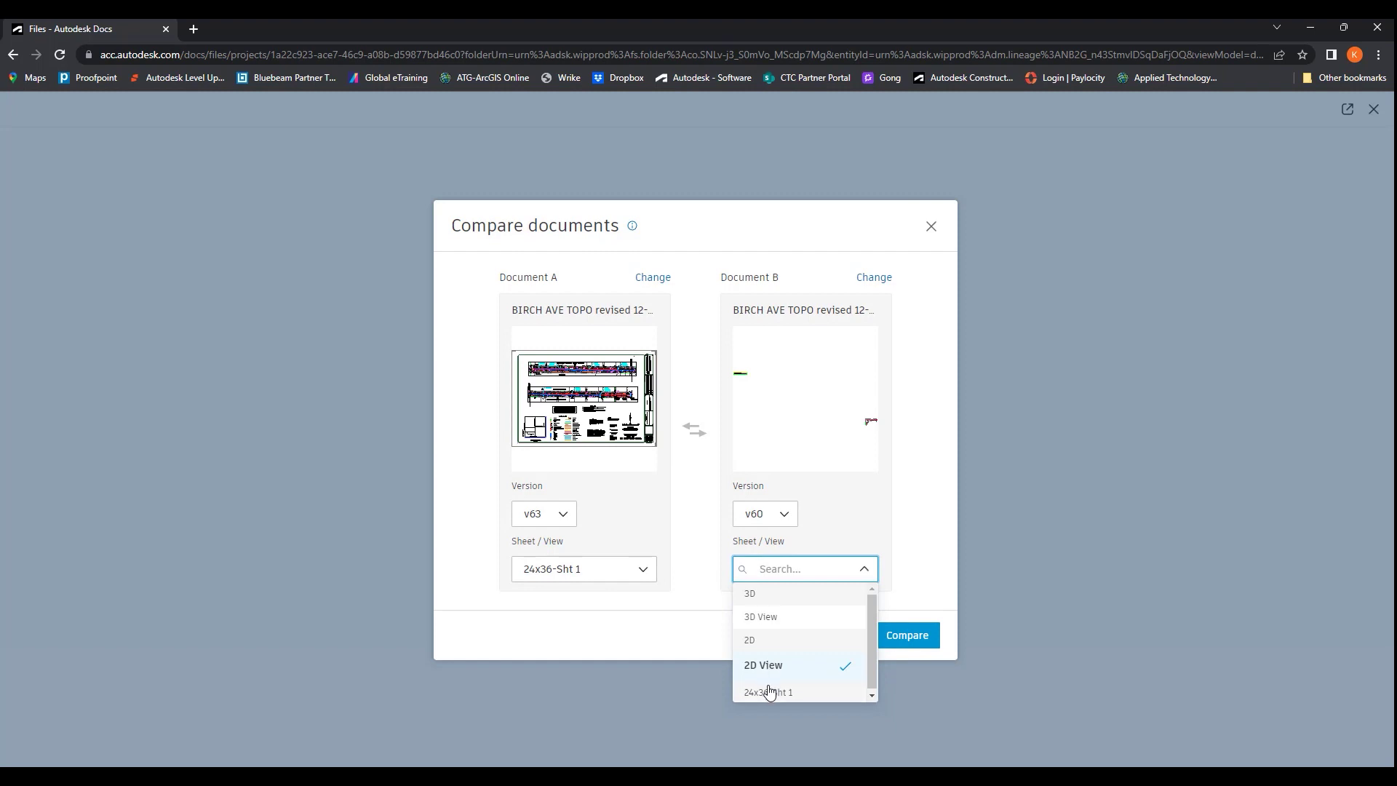
left_click(768, 690)
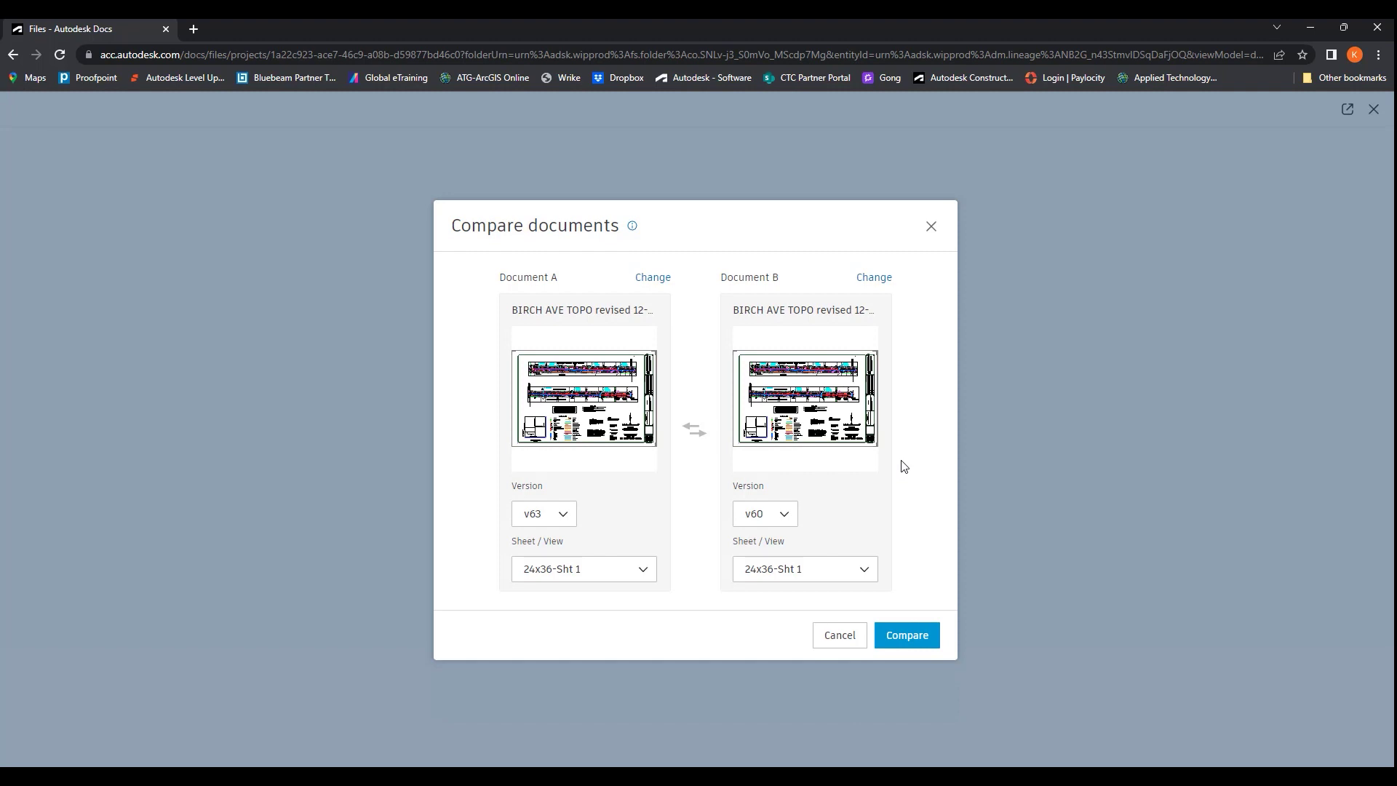
left_click(18, 56)
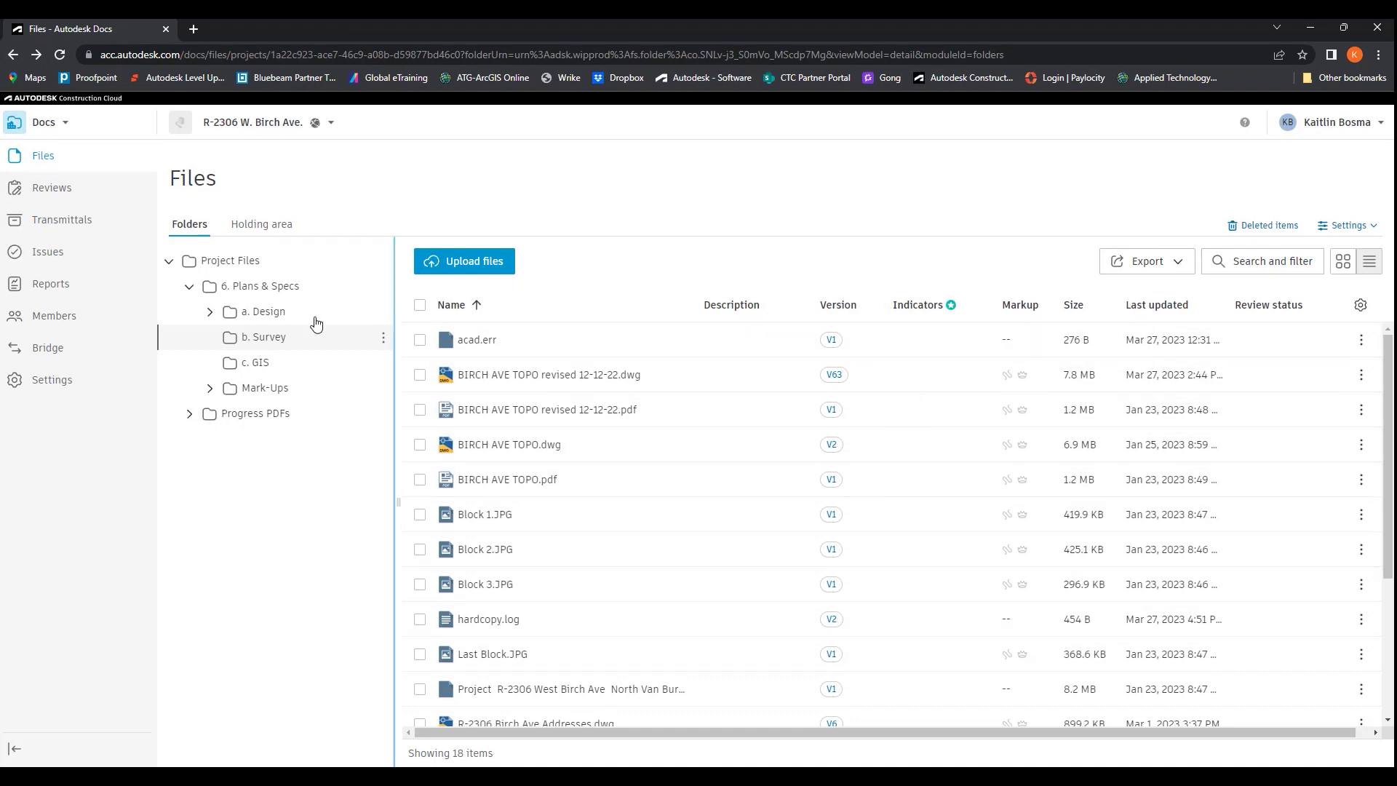
Return to the top Project Files folder and snap the browser to the screen's right half
left_click(231, 260)
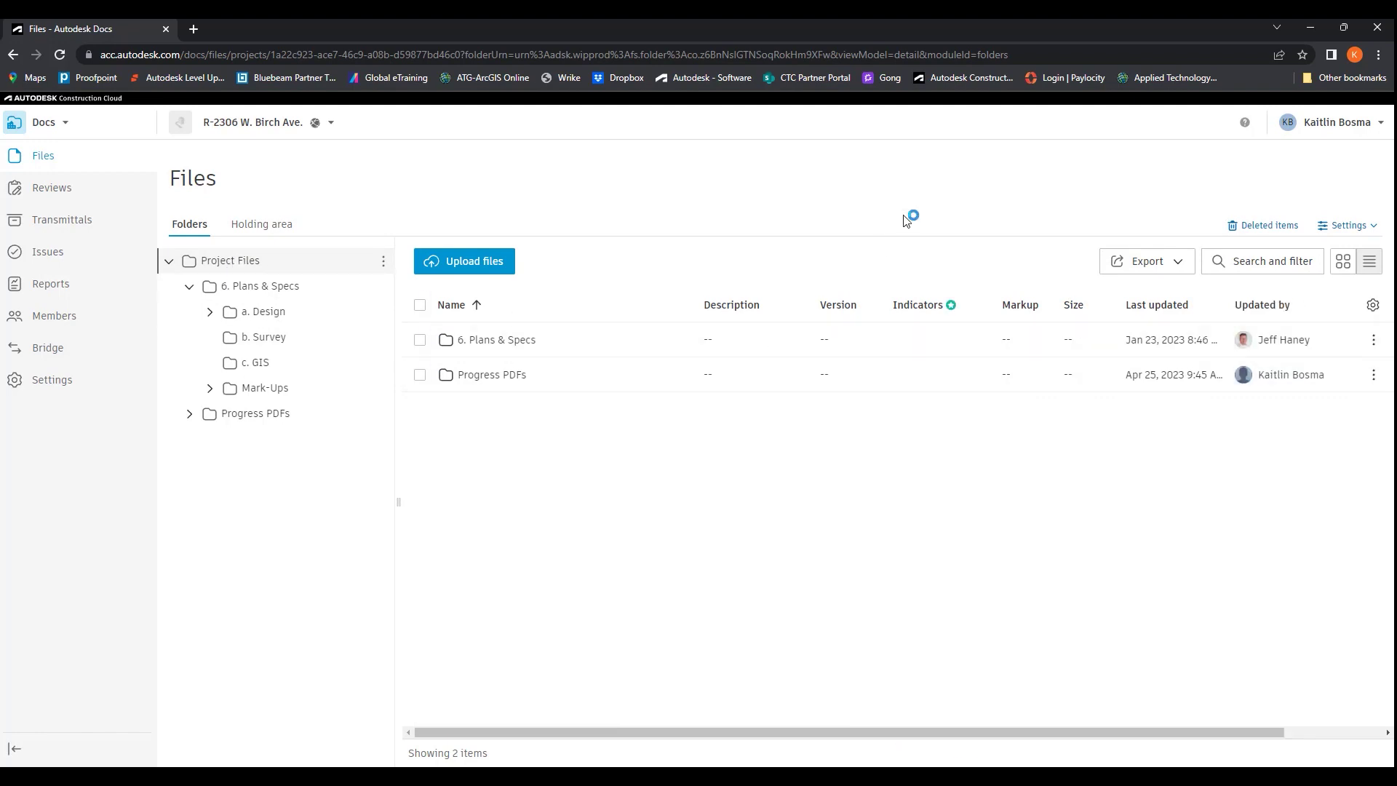
key("super+Right")
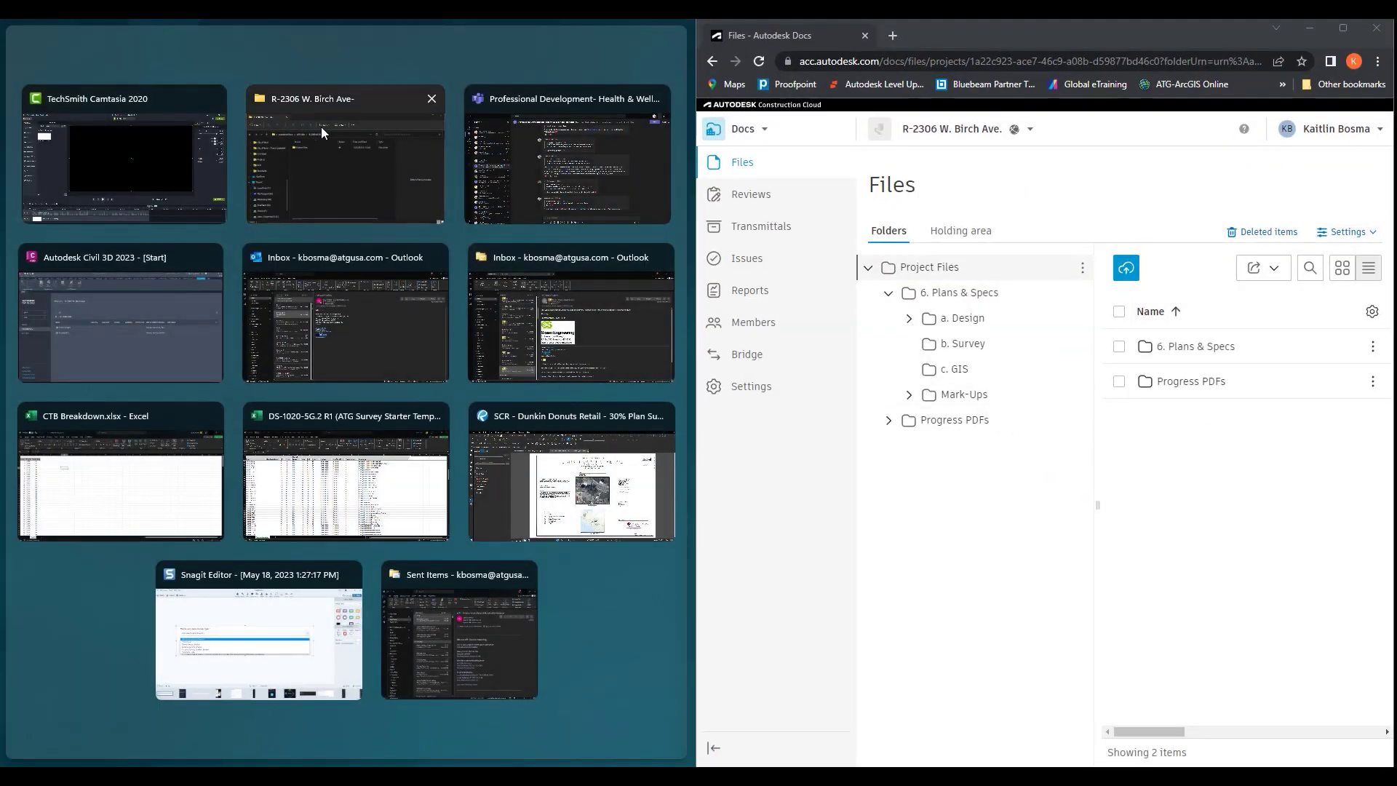
Place File Explorer beside the browser, open Autodesk Docs > ATG USA, and check Desktop Connector status
left_click(333, 159)
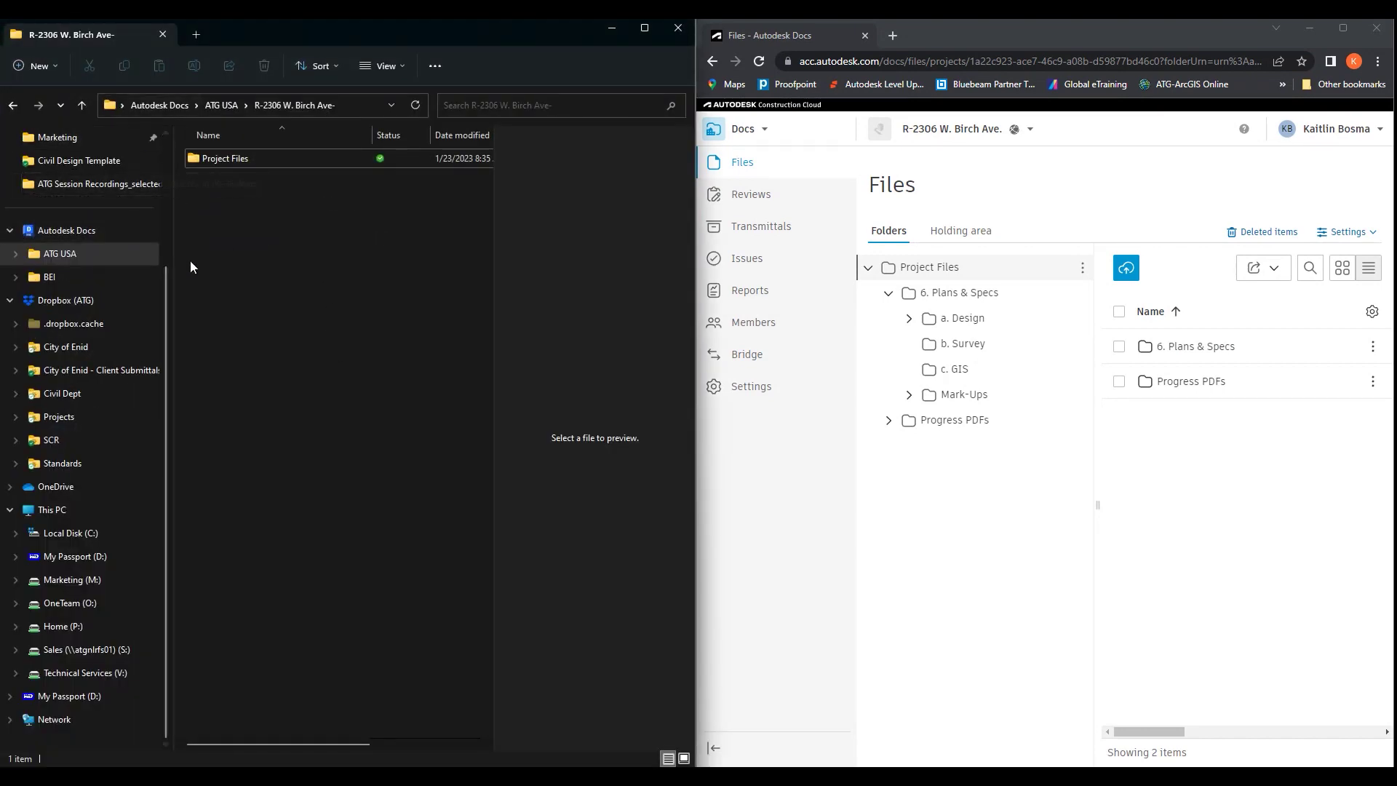
scroll(159, 299, "up", 2)
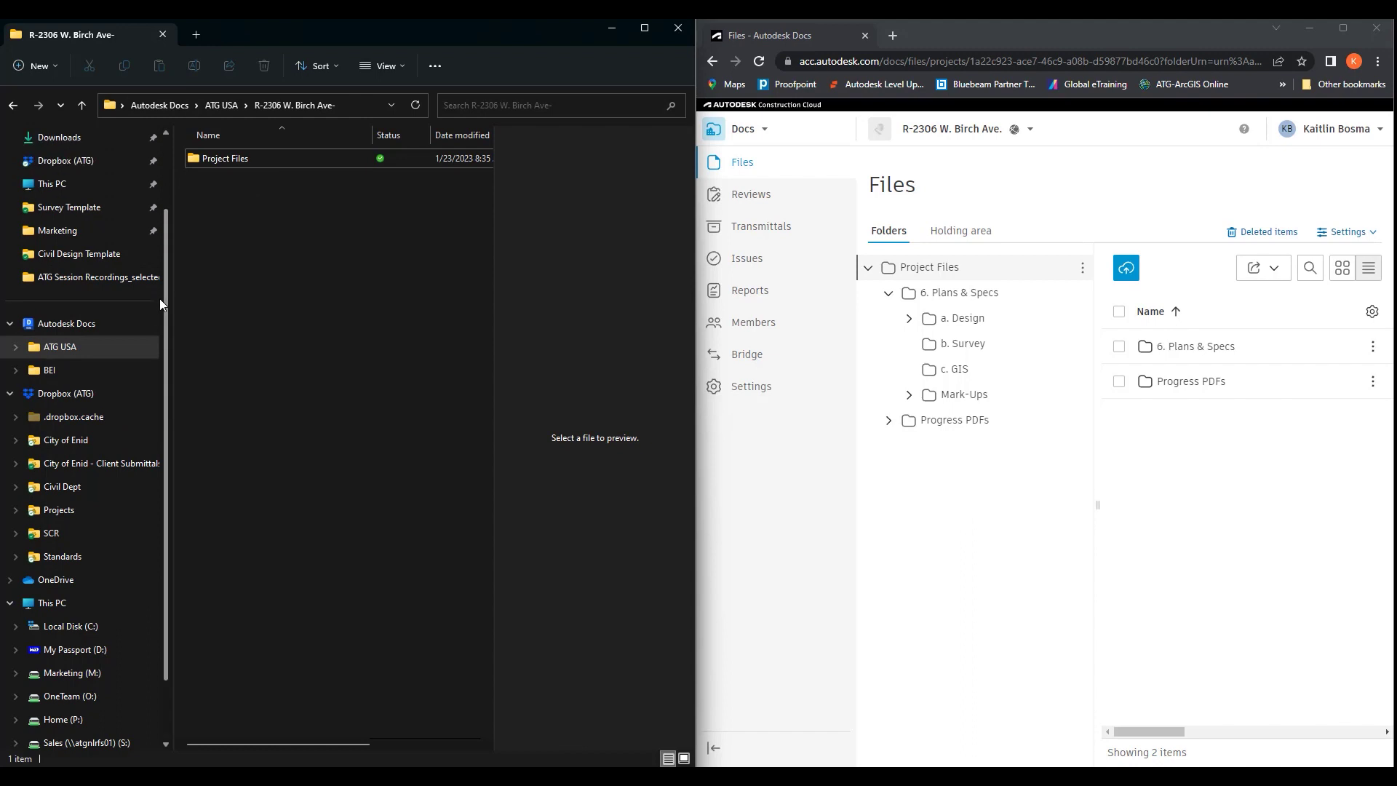
left_click(69, 323)
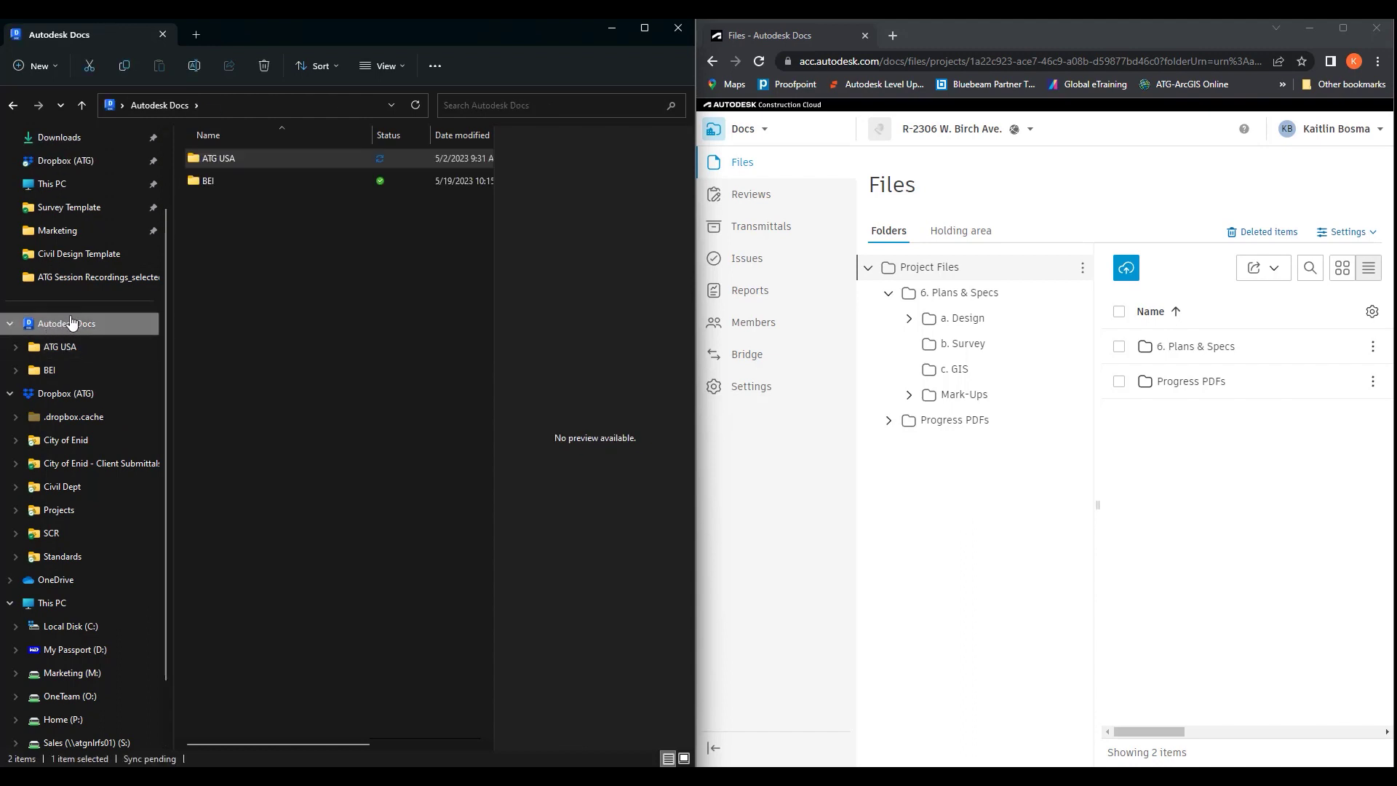
double_click(234, 159)
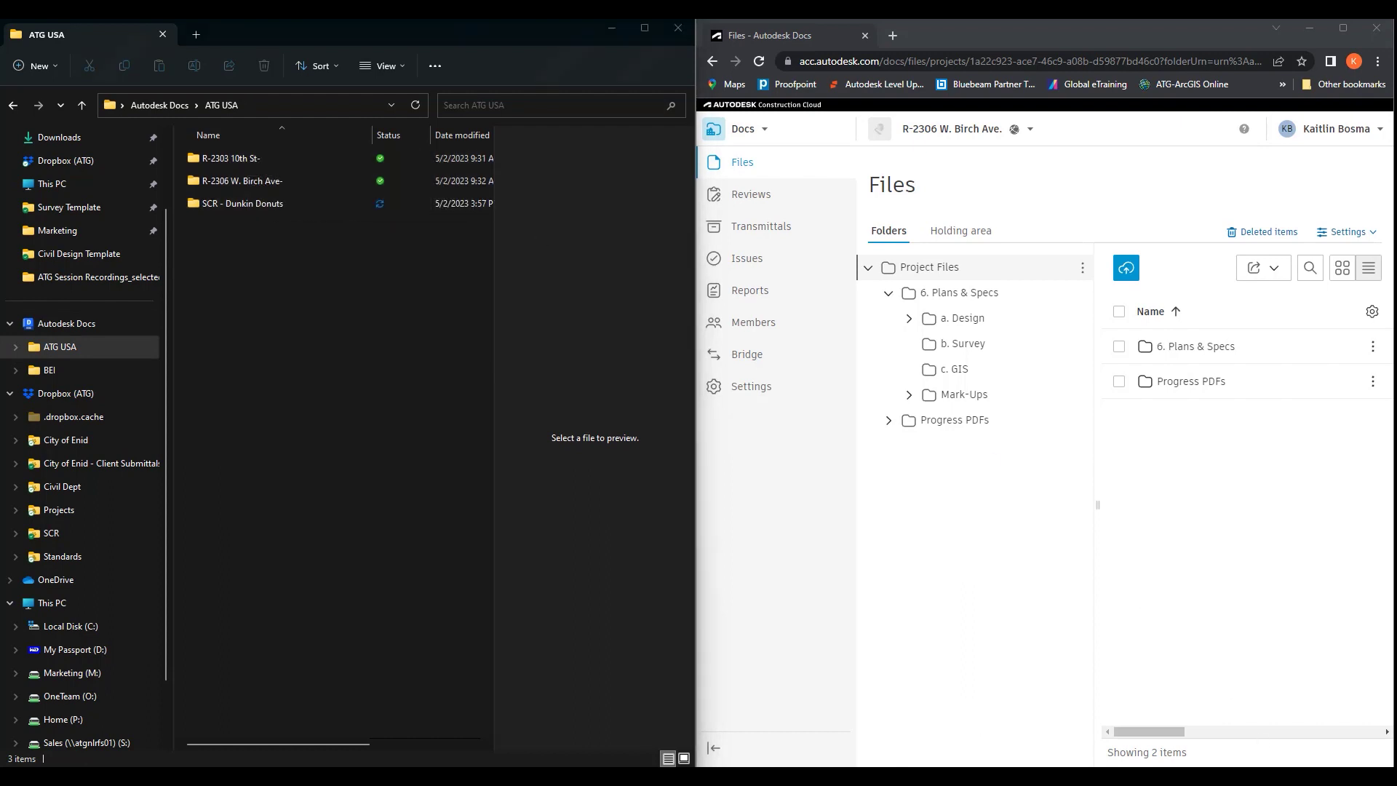
left_click(1223, 775)
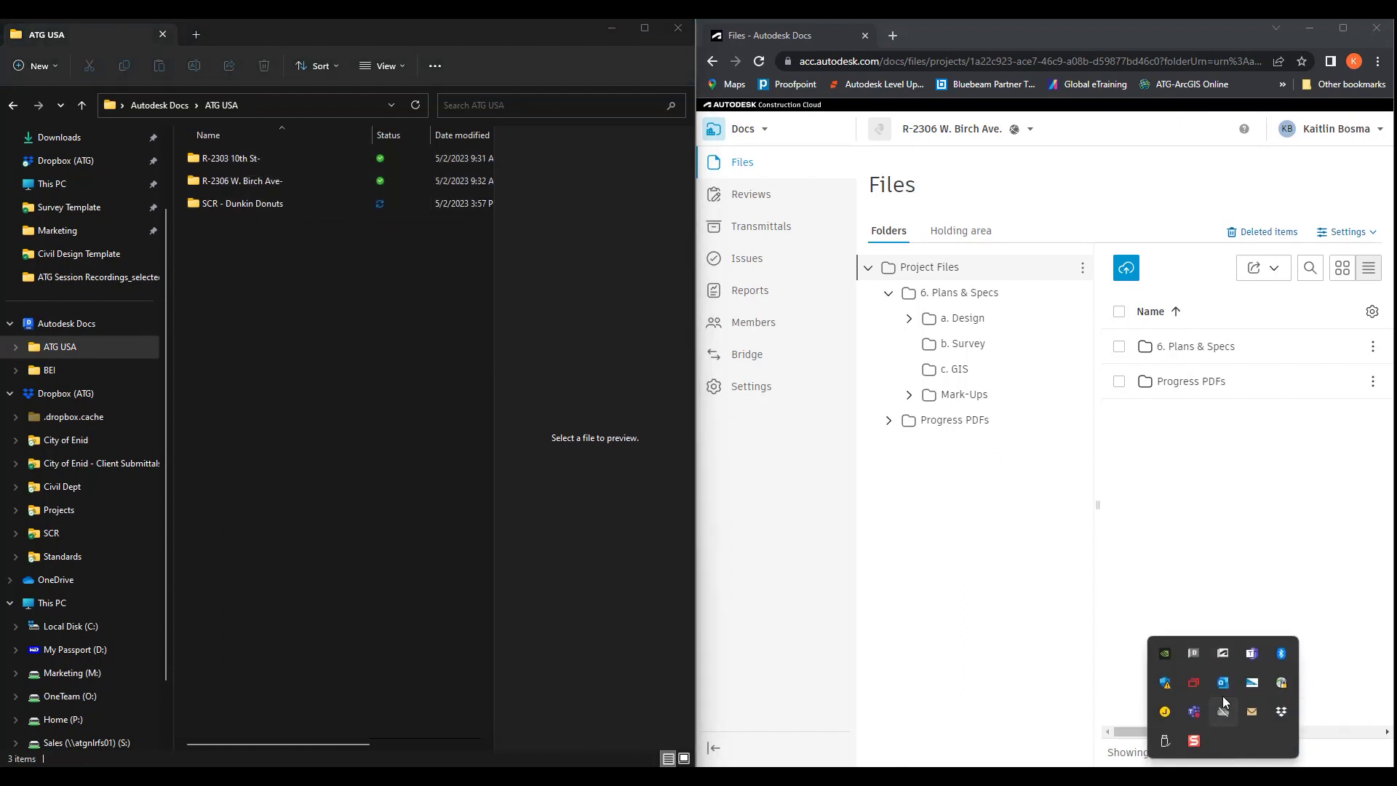
left_click(1194, 654)
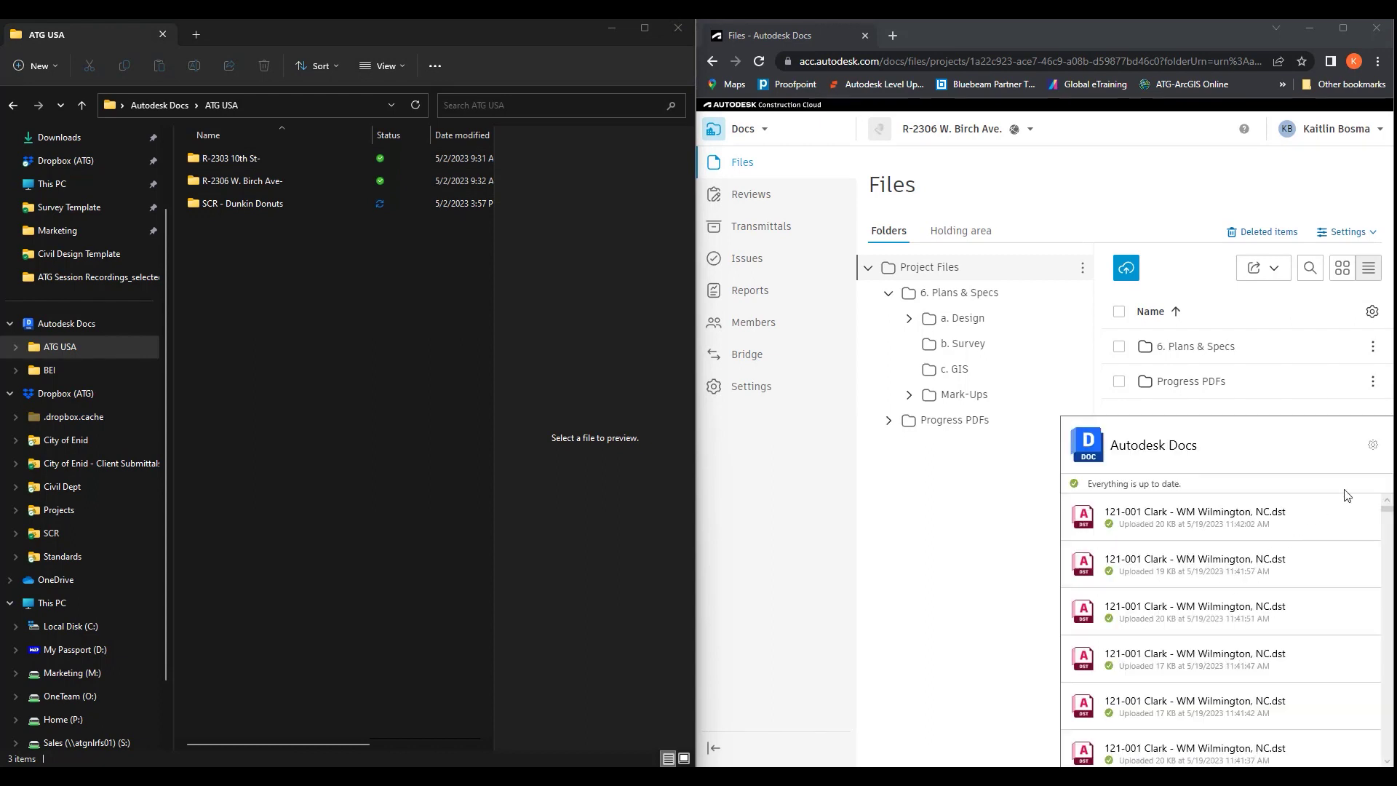
Review ATG USA's projects in Desktop Connector's Select Projects dialog, then cancel without changes
left_click(1373, 448)
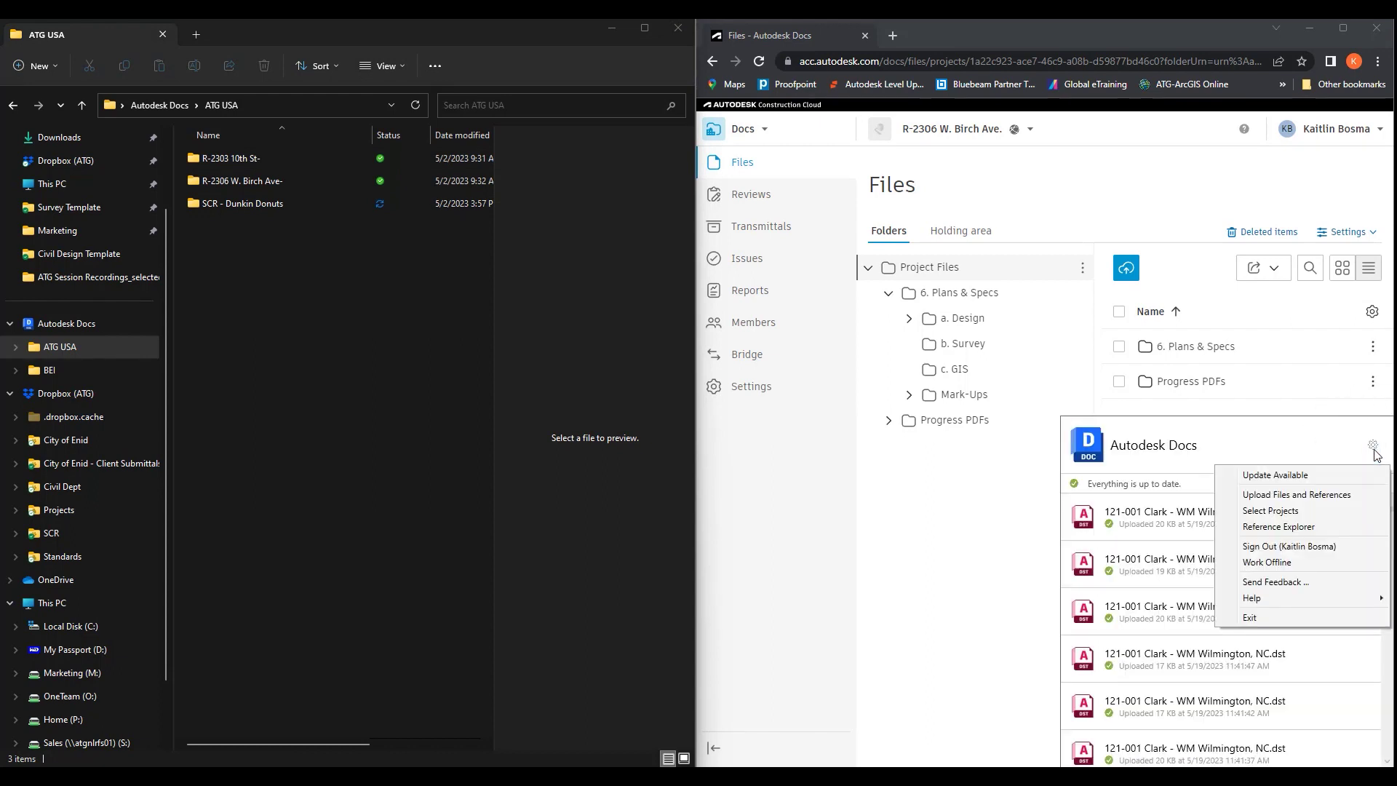
left_click(1284, 512)
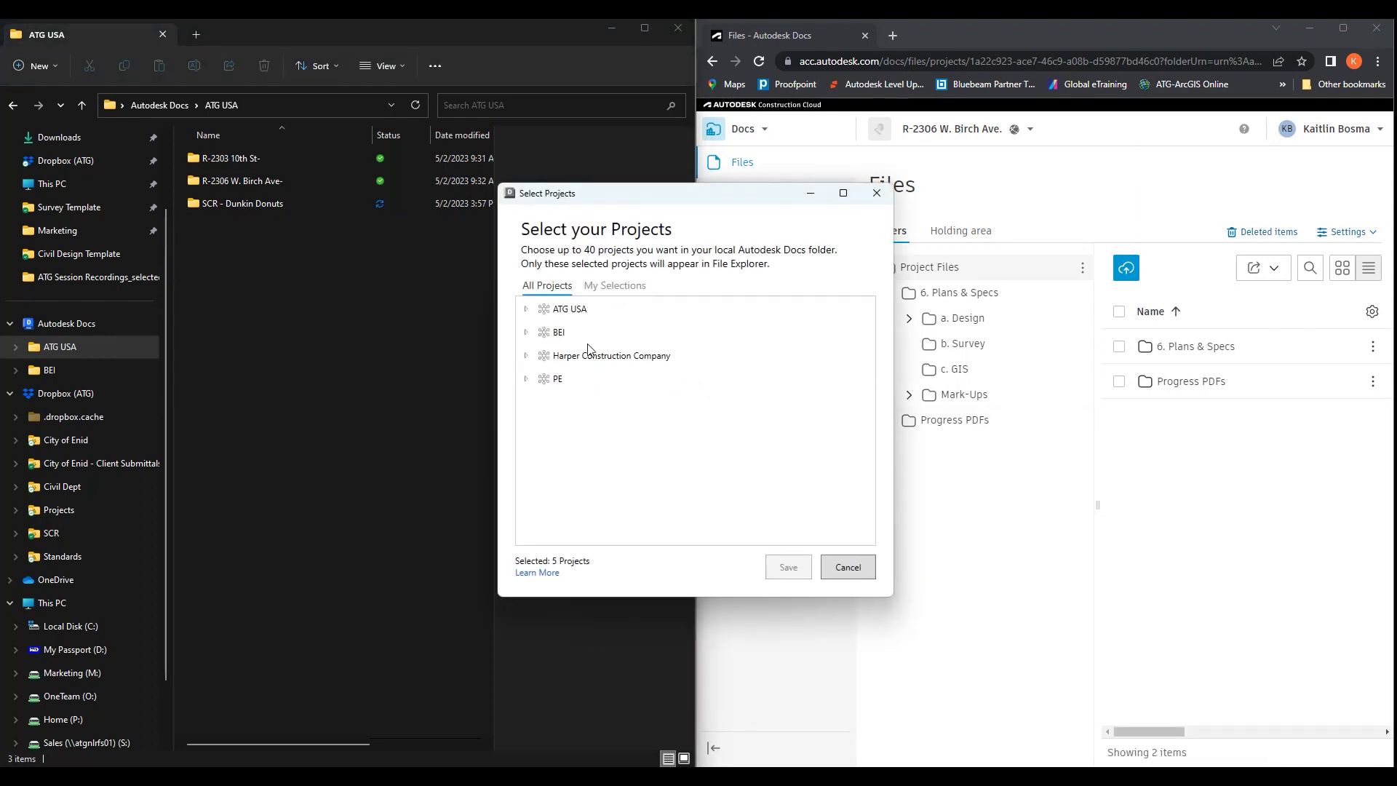
left_click(526, 311)
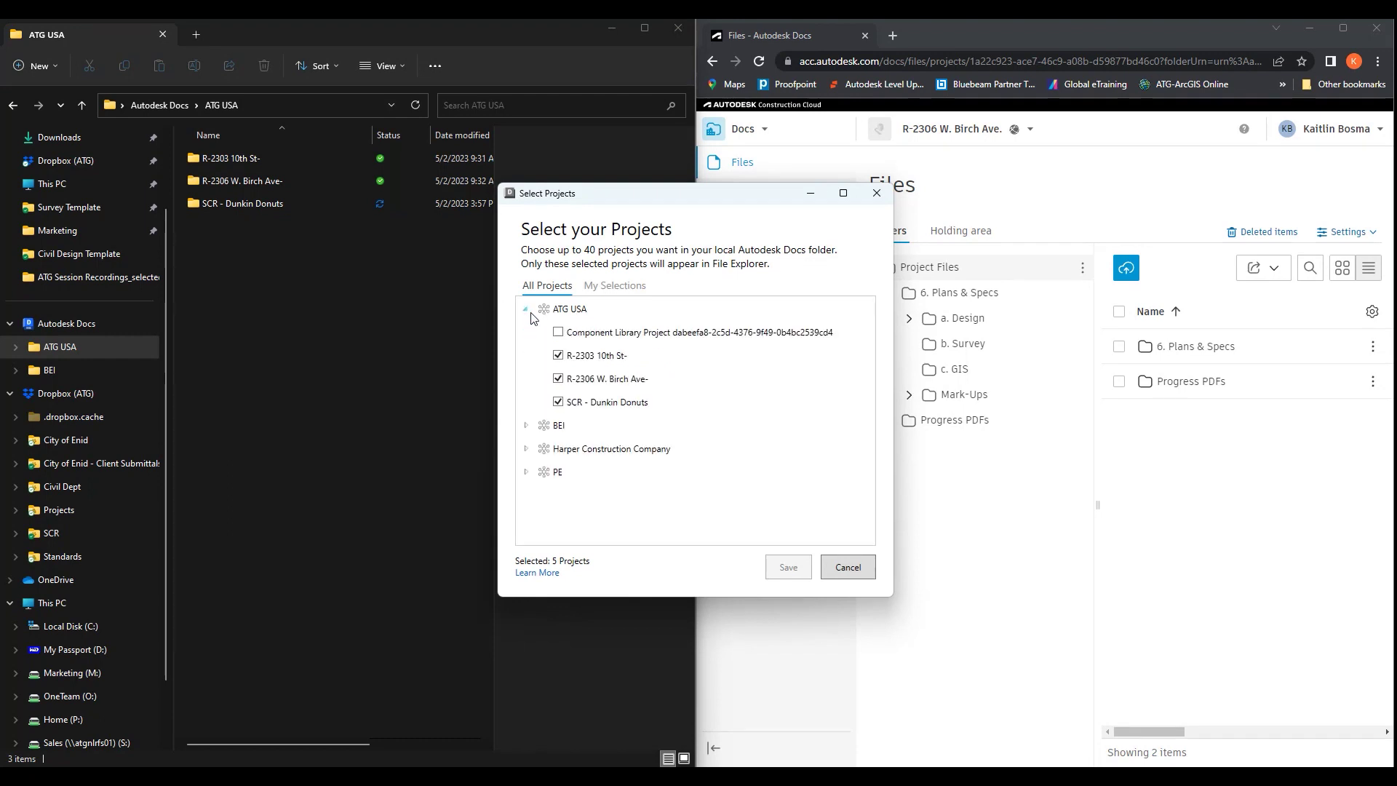
left_click(526, 310)
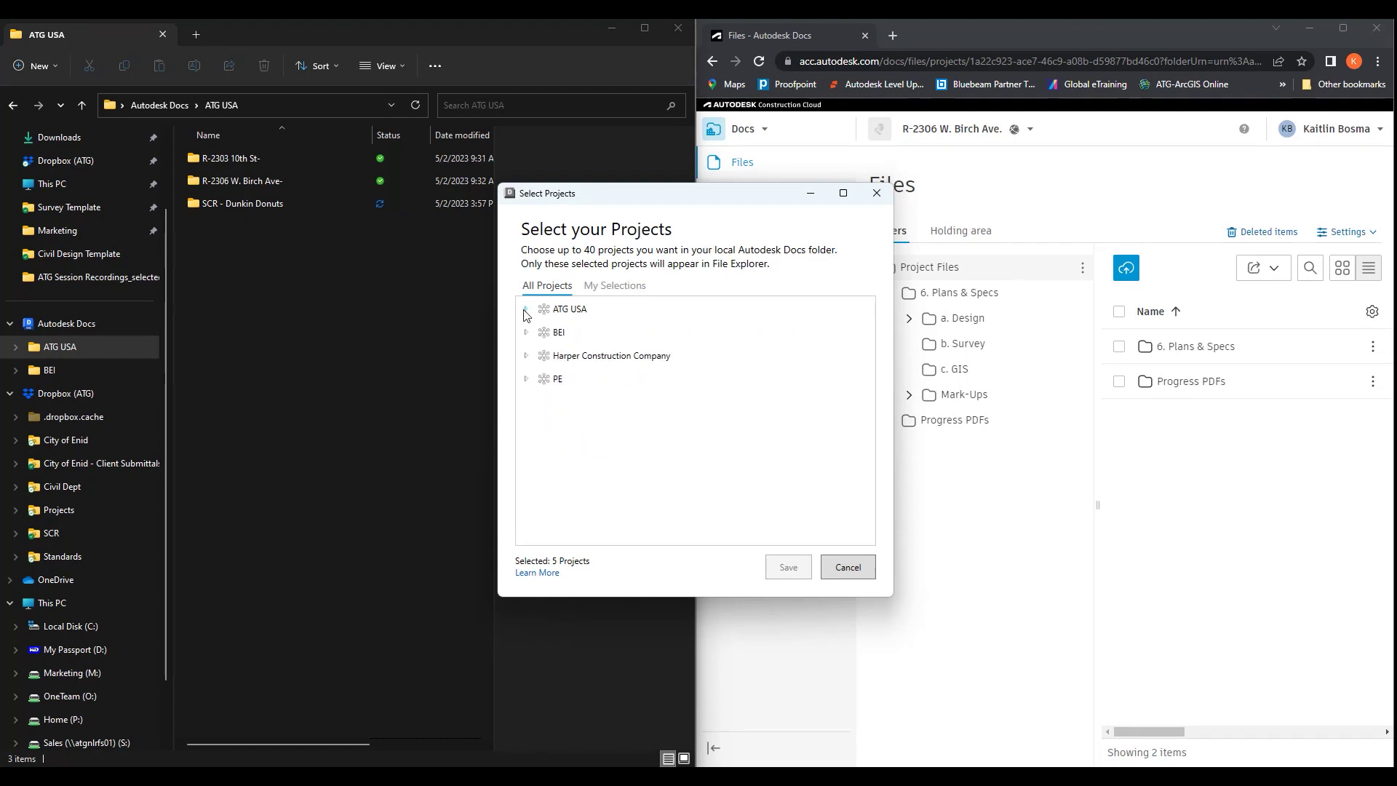
left_click(847, 572)
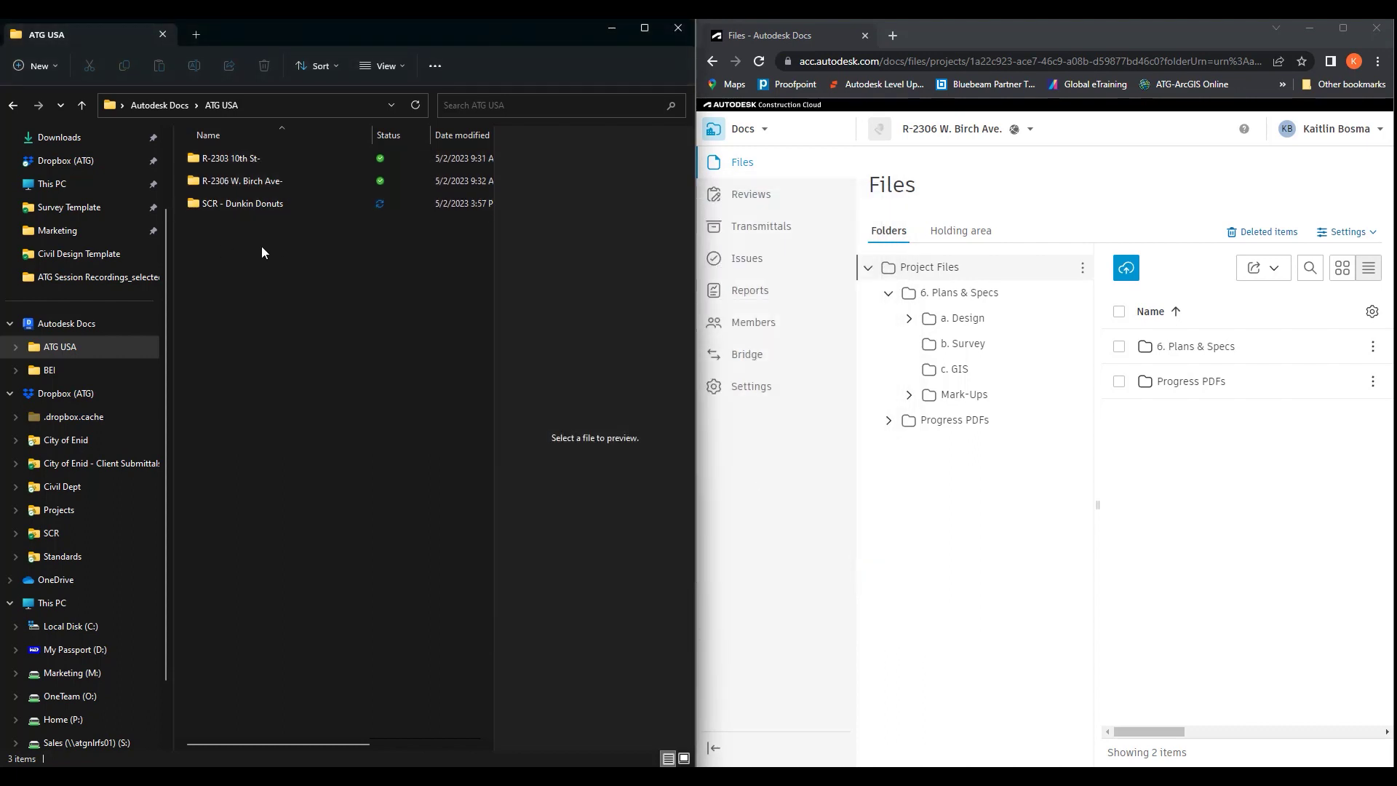
left_click(255, 182)
double_click(255, 182)
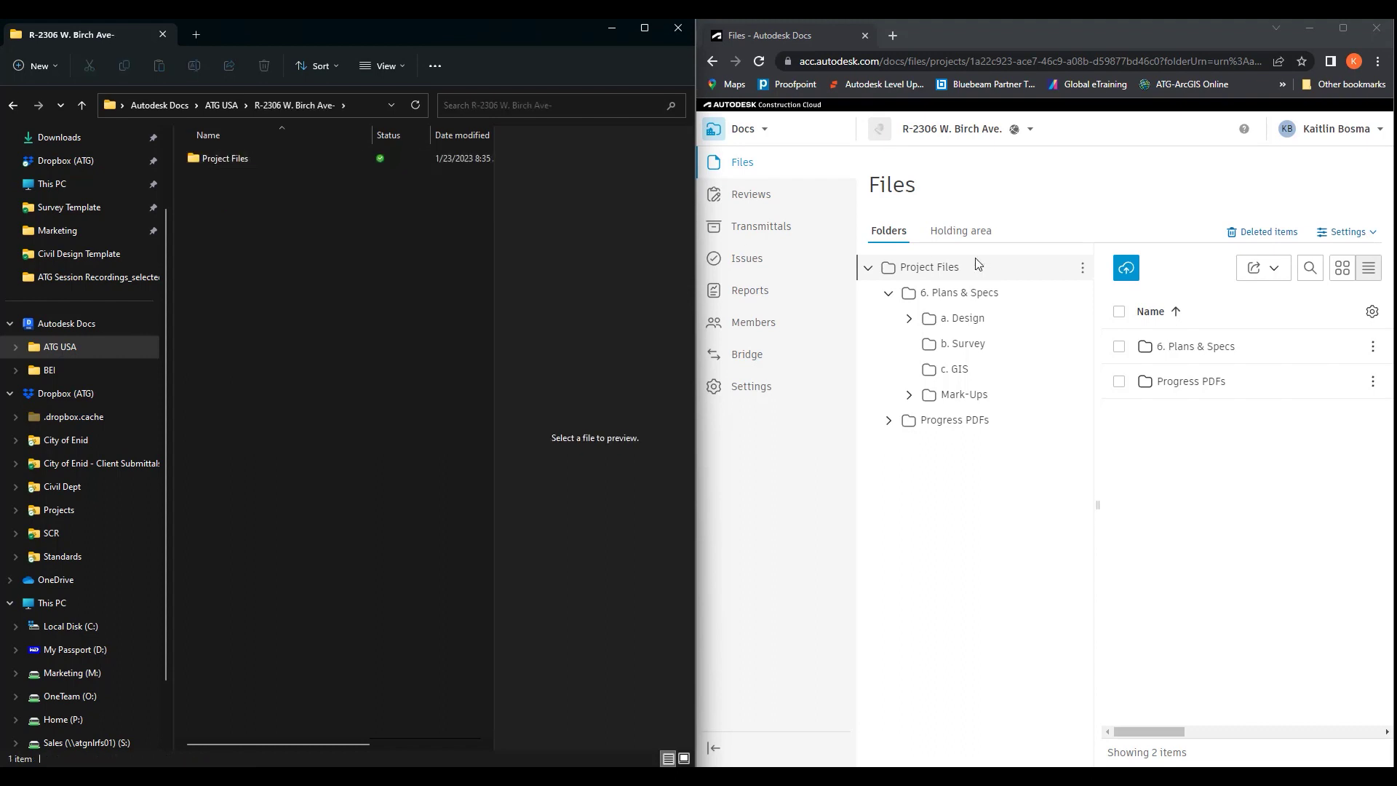
double_click(245, 157)
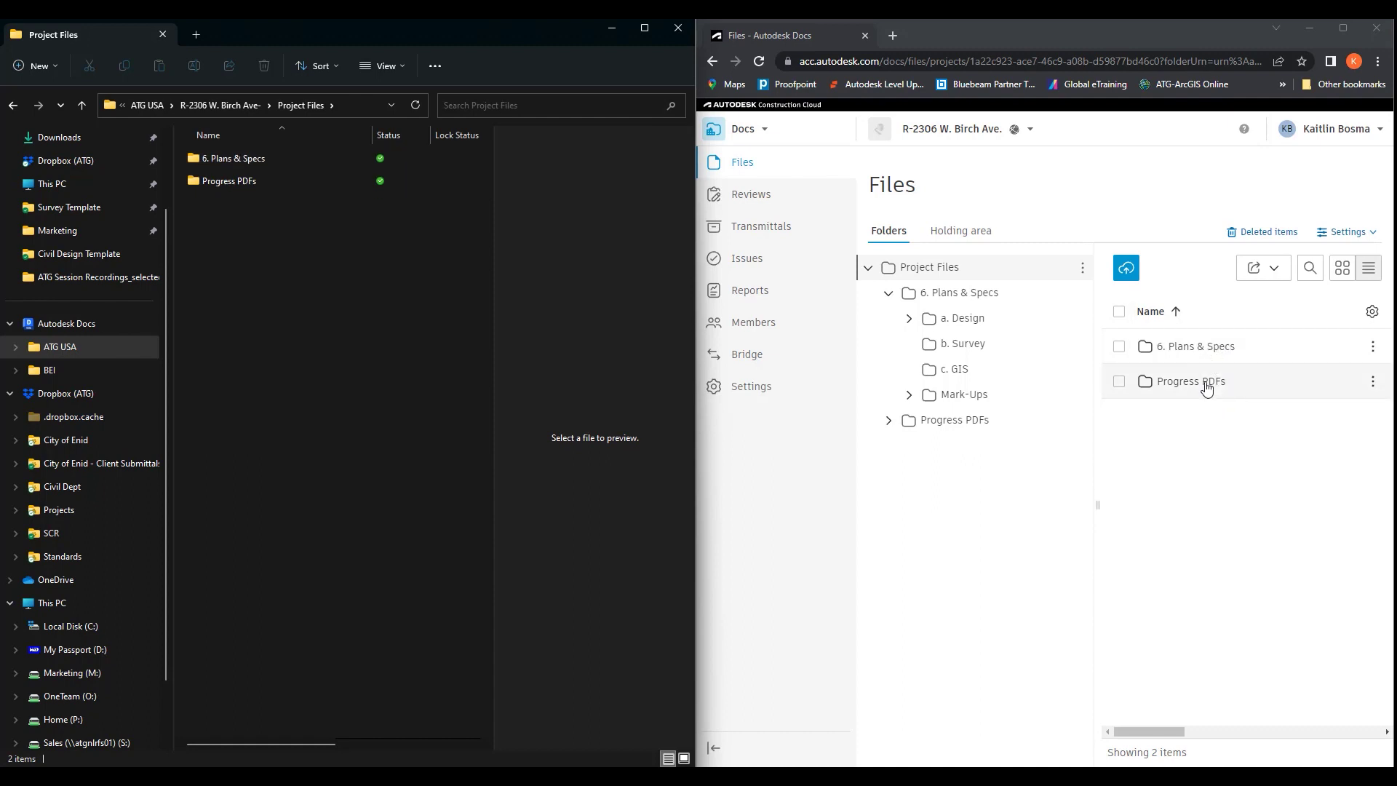
double_click(240, 160)
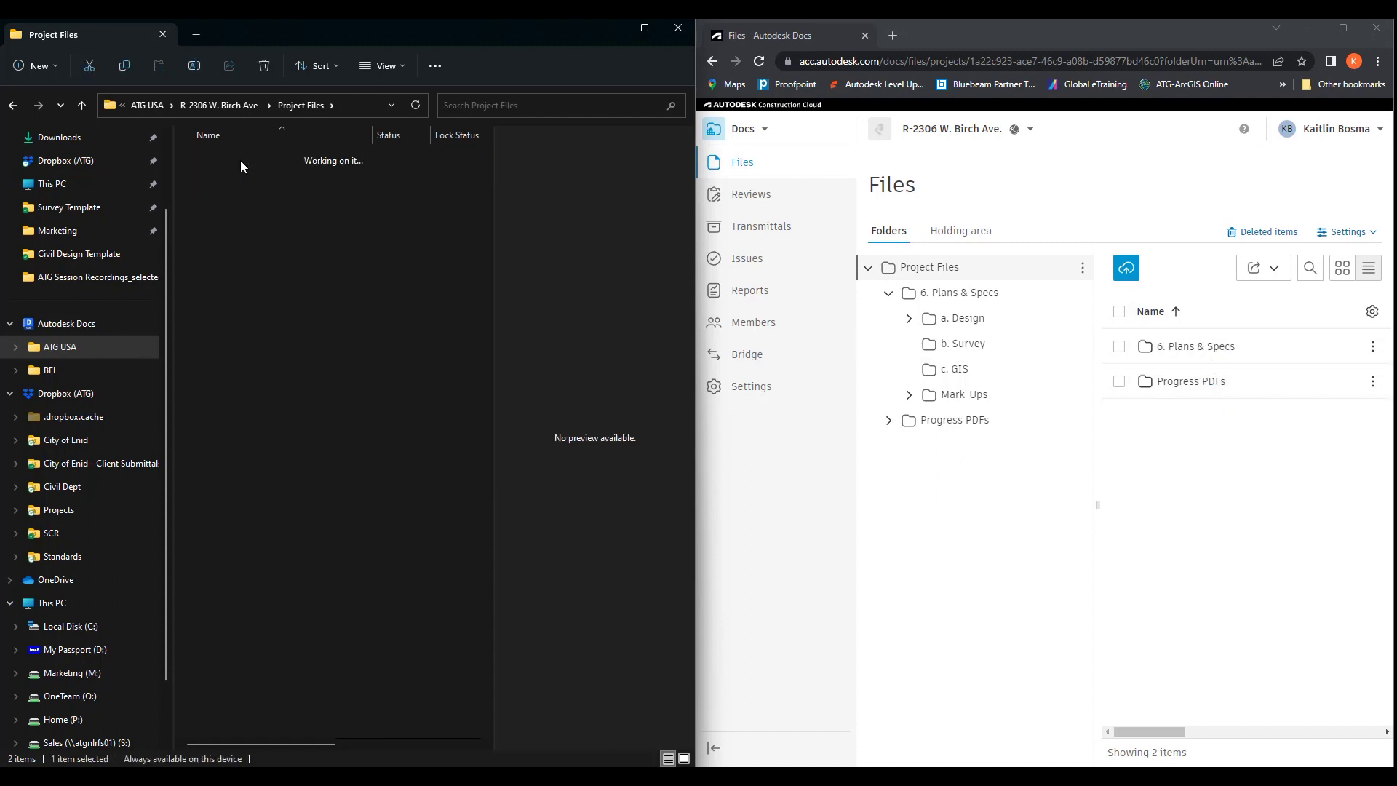
double_click(224, 182)
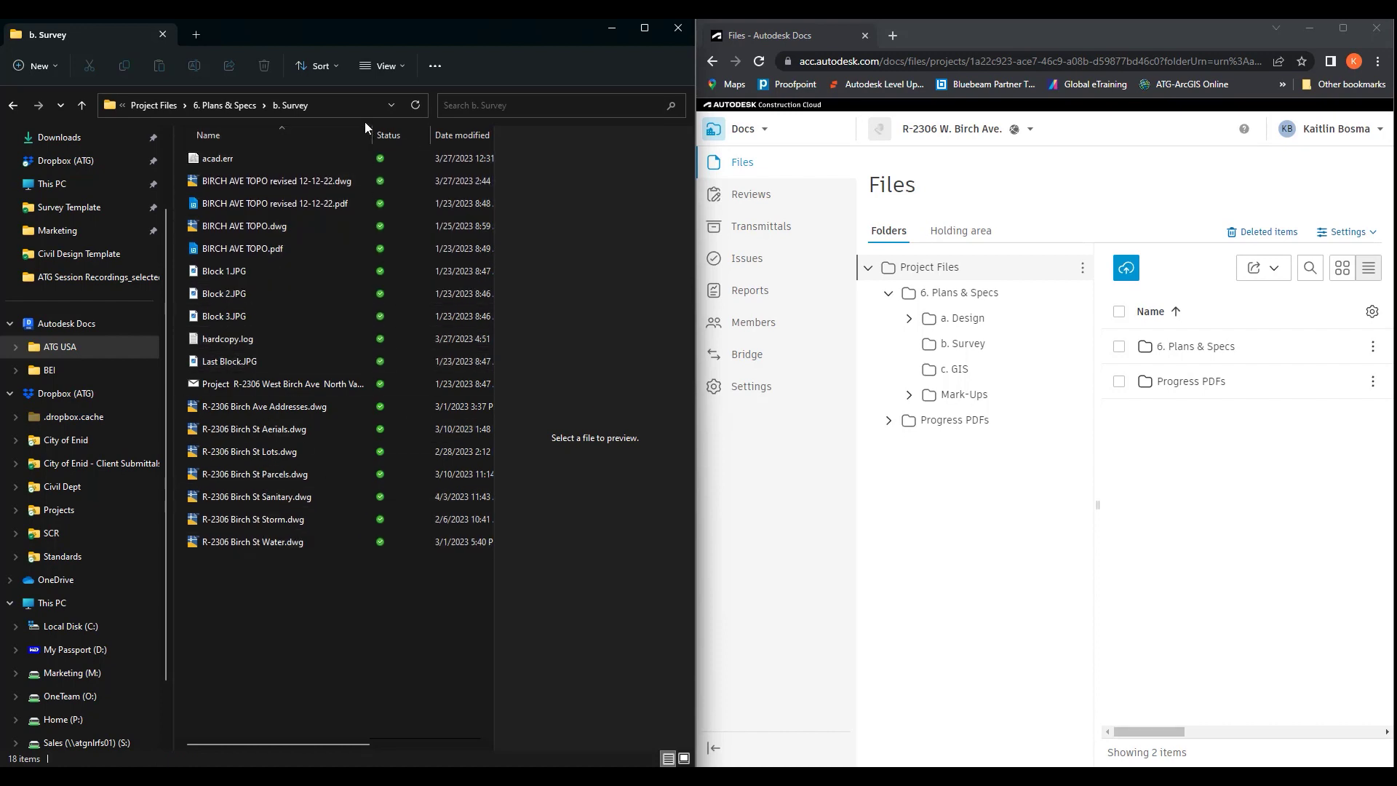
Bring Civil 3D forward beside File Explorer, then maximize it on the Start page
left_click(1313, 29)
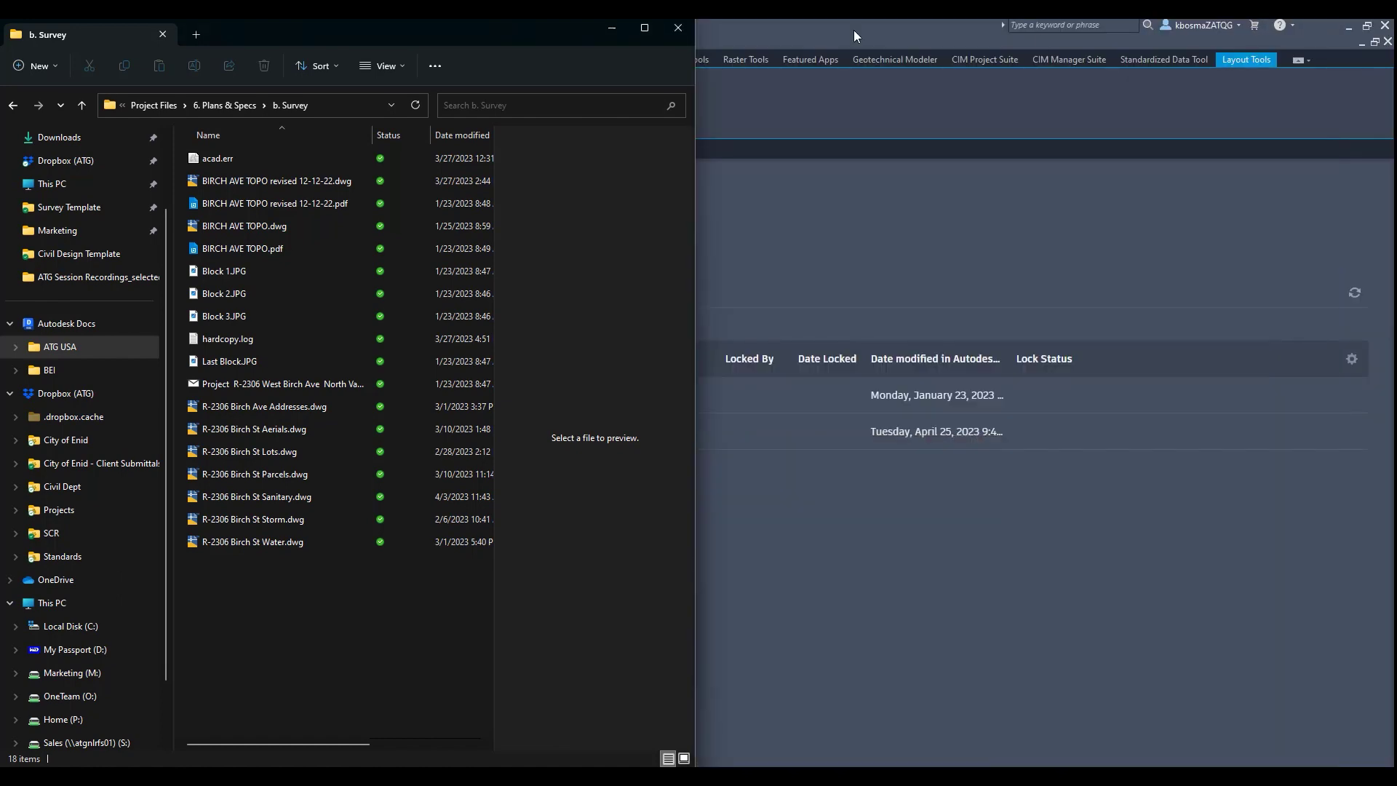
left_click_drag(499, 24, 1393, 138)
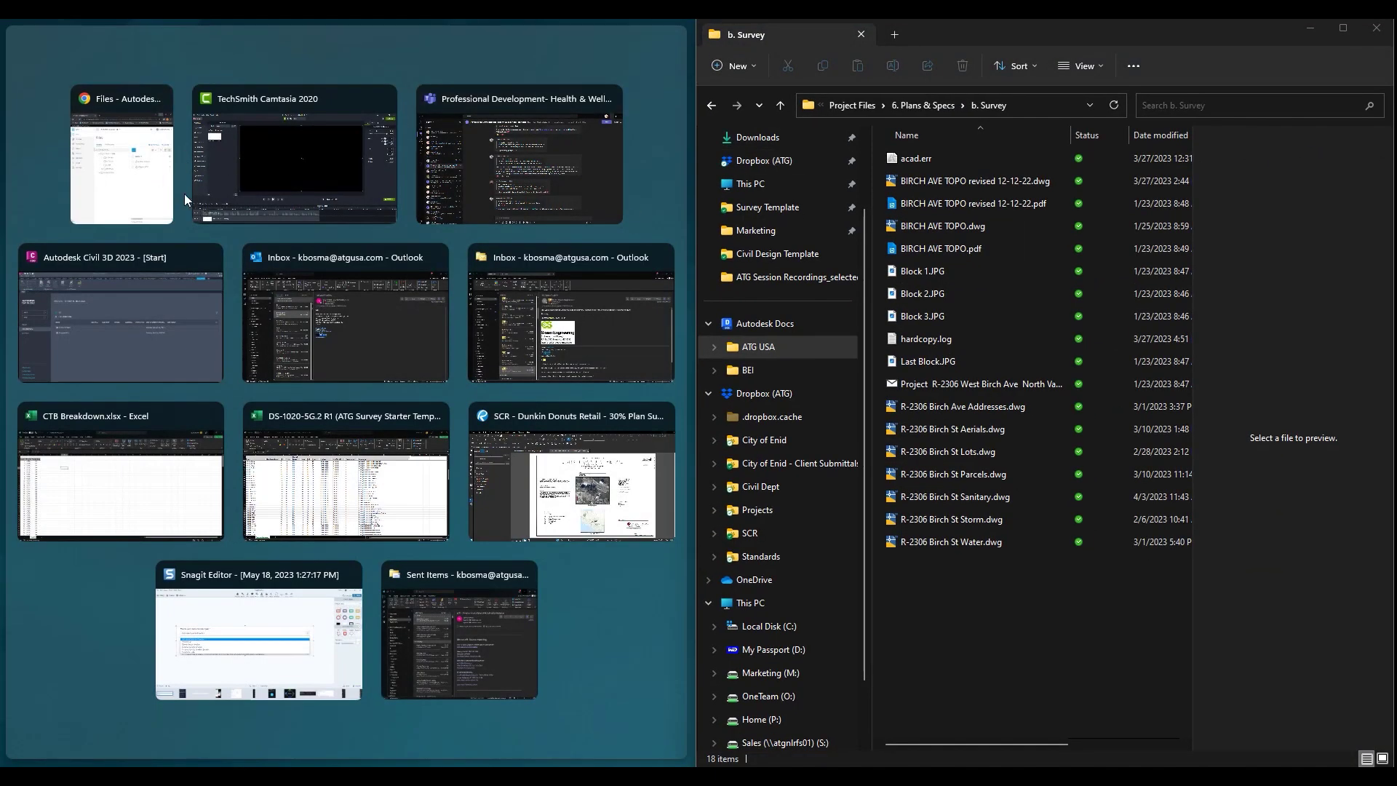
left_click(144, 311)
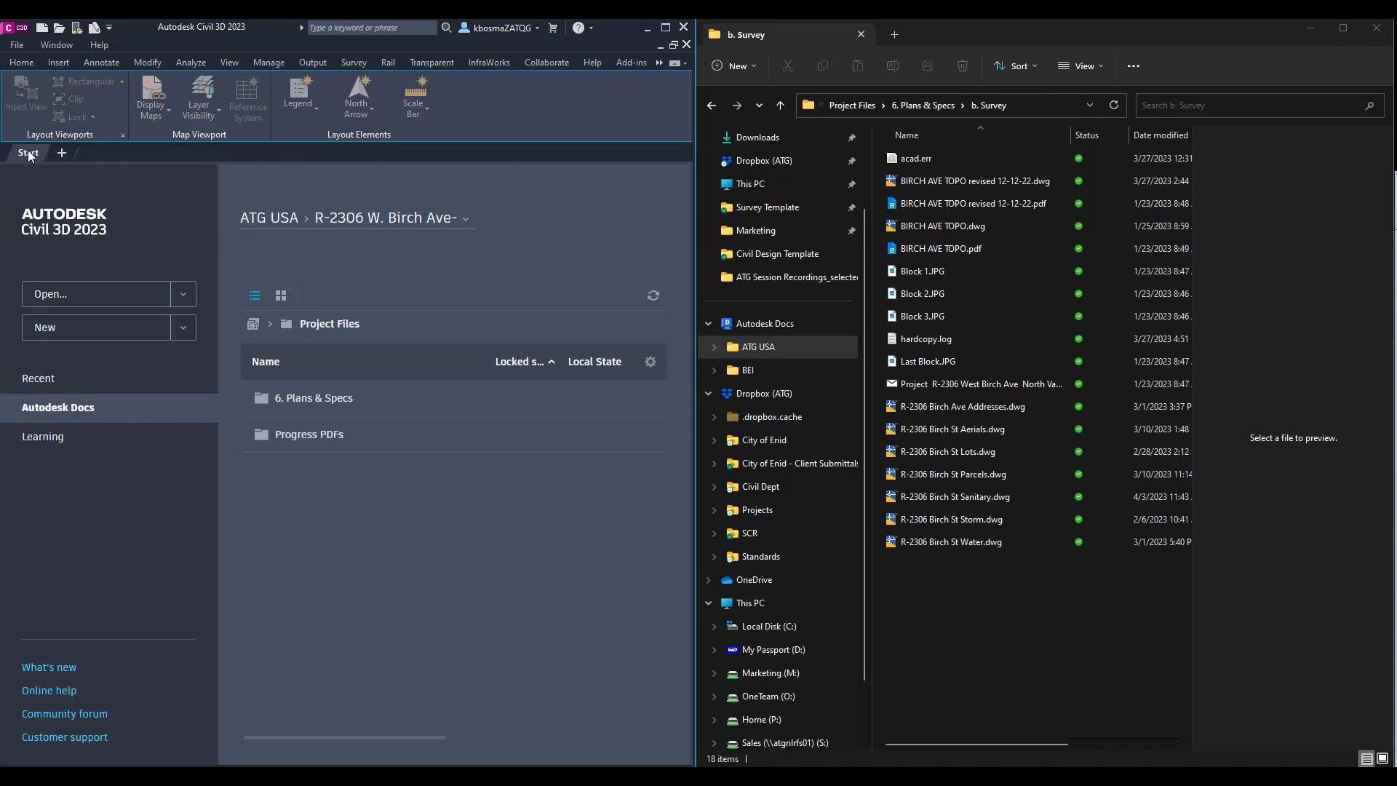
left_click(148, 388)
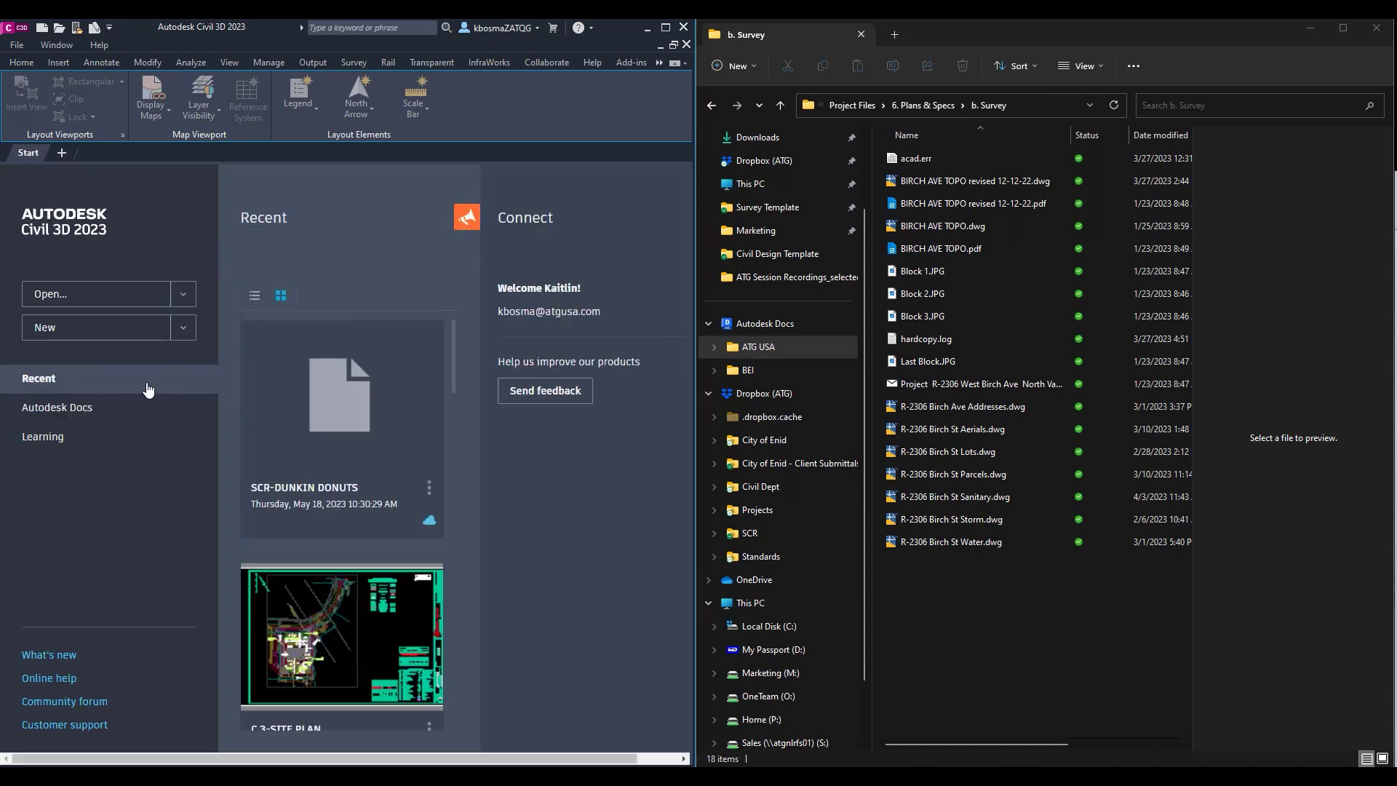
left_click(665, 27)
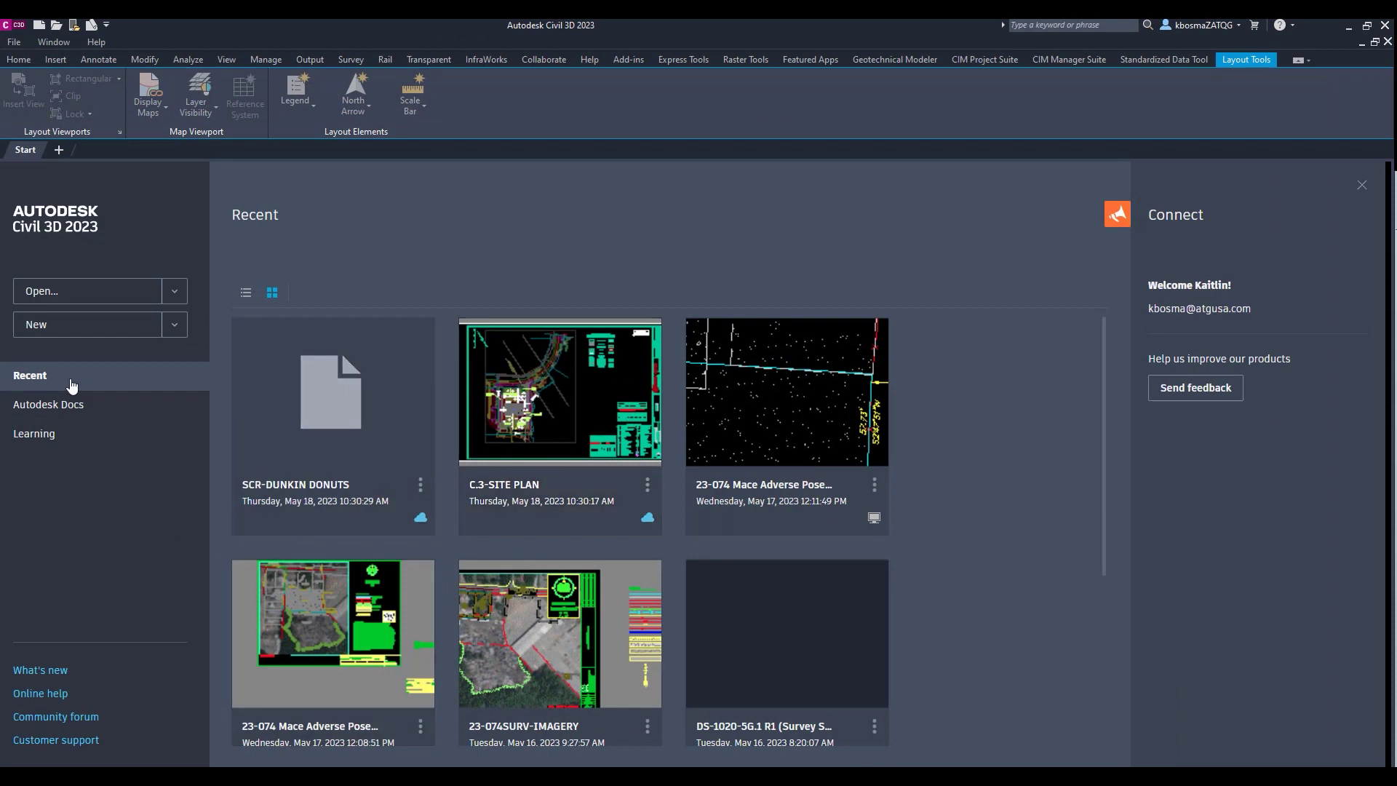
Browse the Autodesk Docs project files to 6. Plans & Specs > b. Survey and open BIRCH AVE TOPO.dwg
left_click(68, 409)
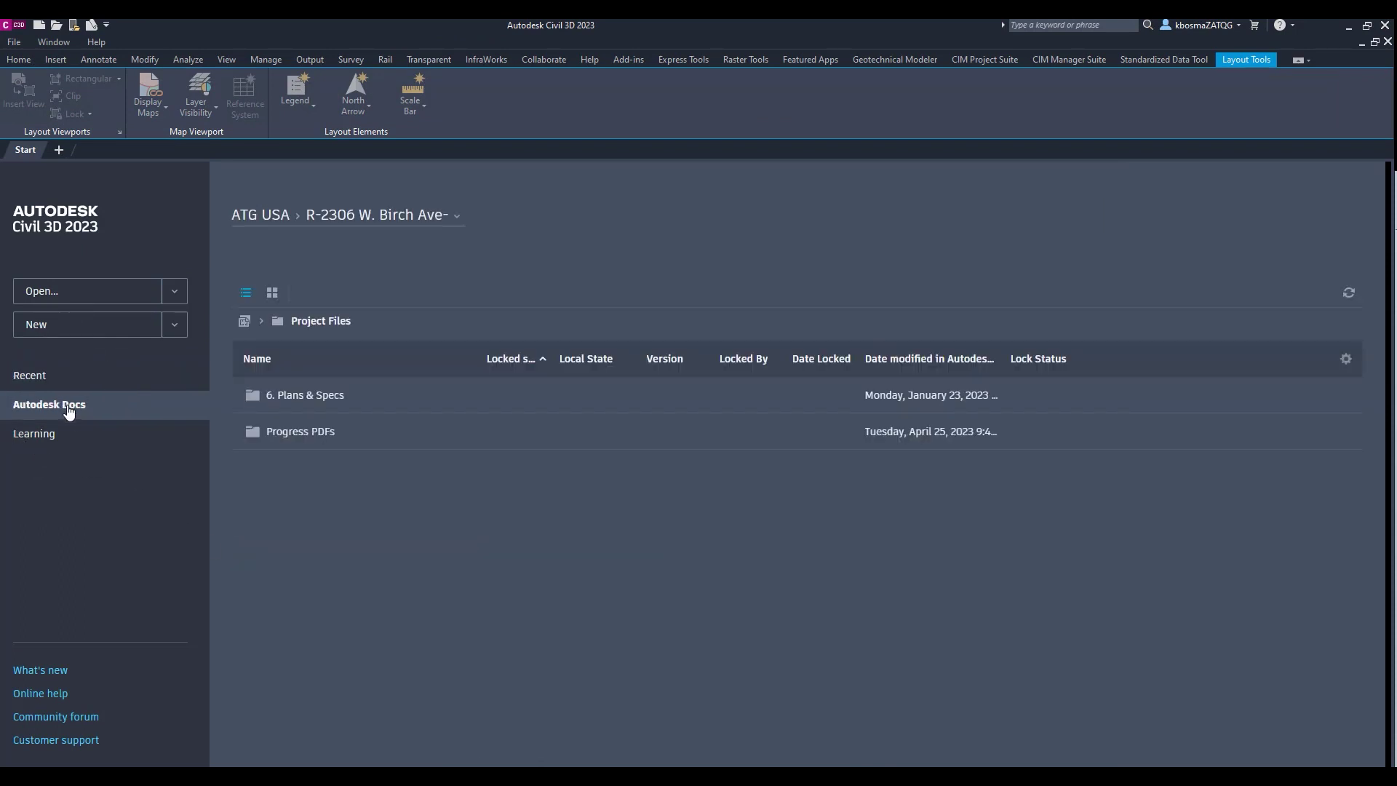
left_click(351, 217)
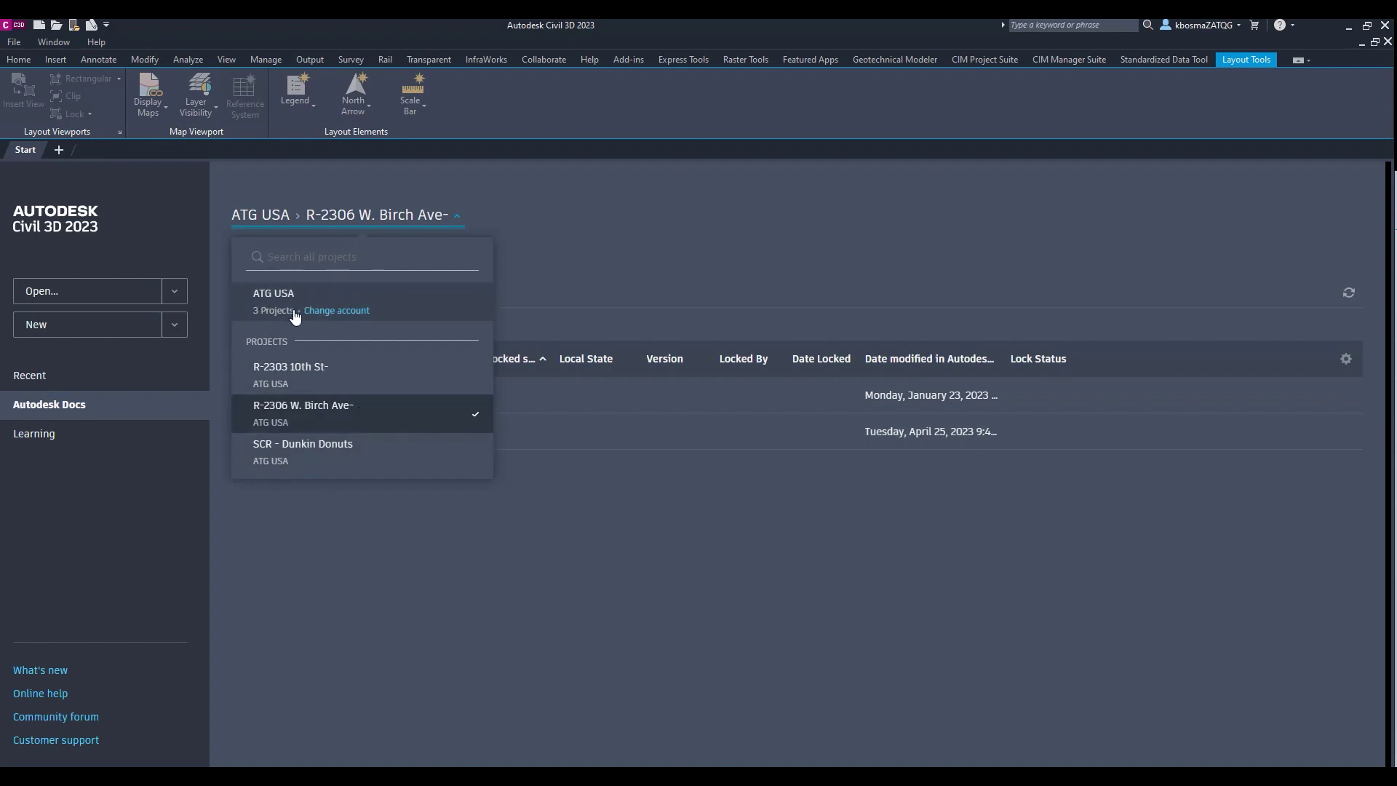
left_click(585, 269)
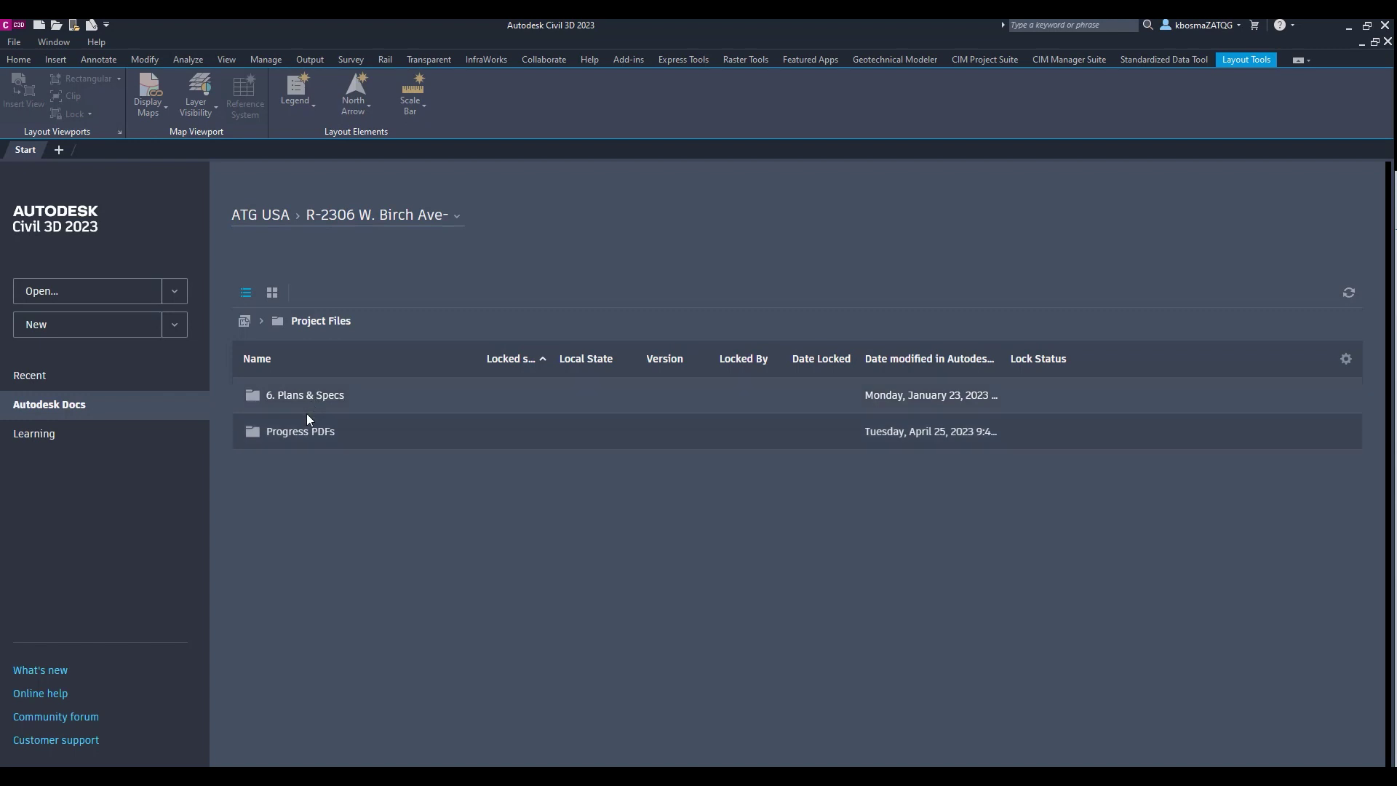
left_click(784, 649)
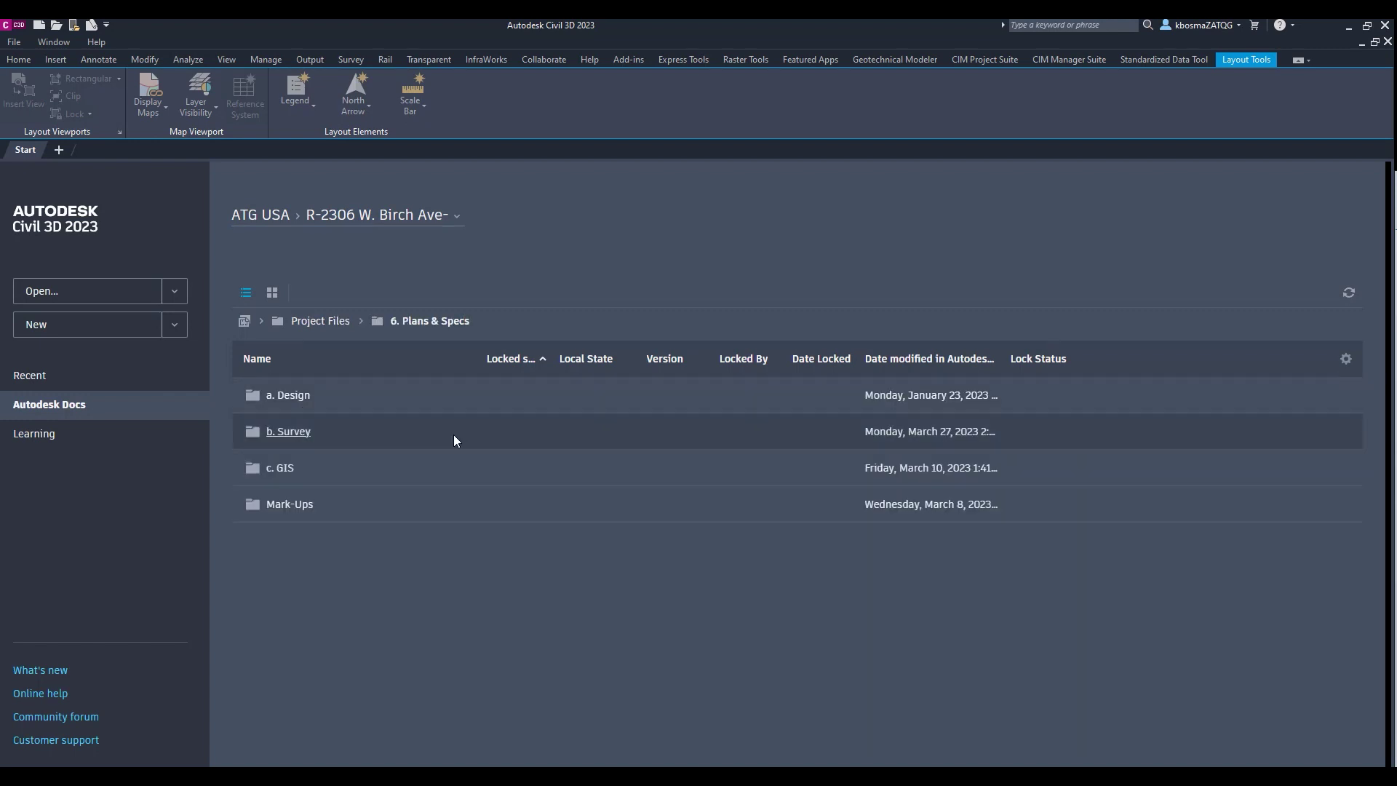
left_click(293, 432)
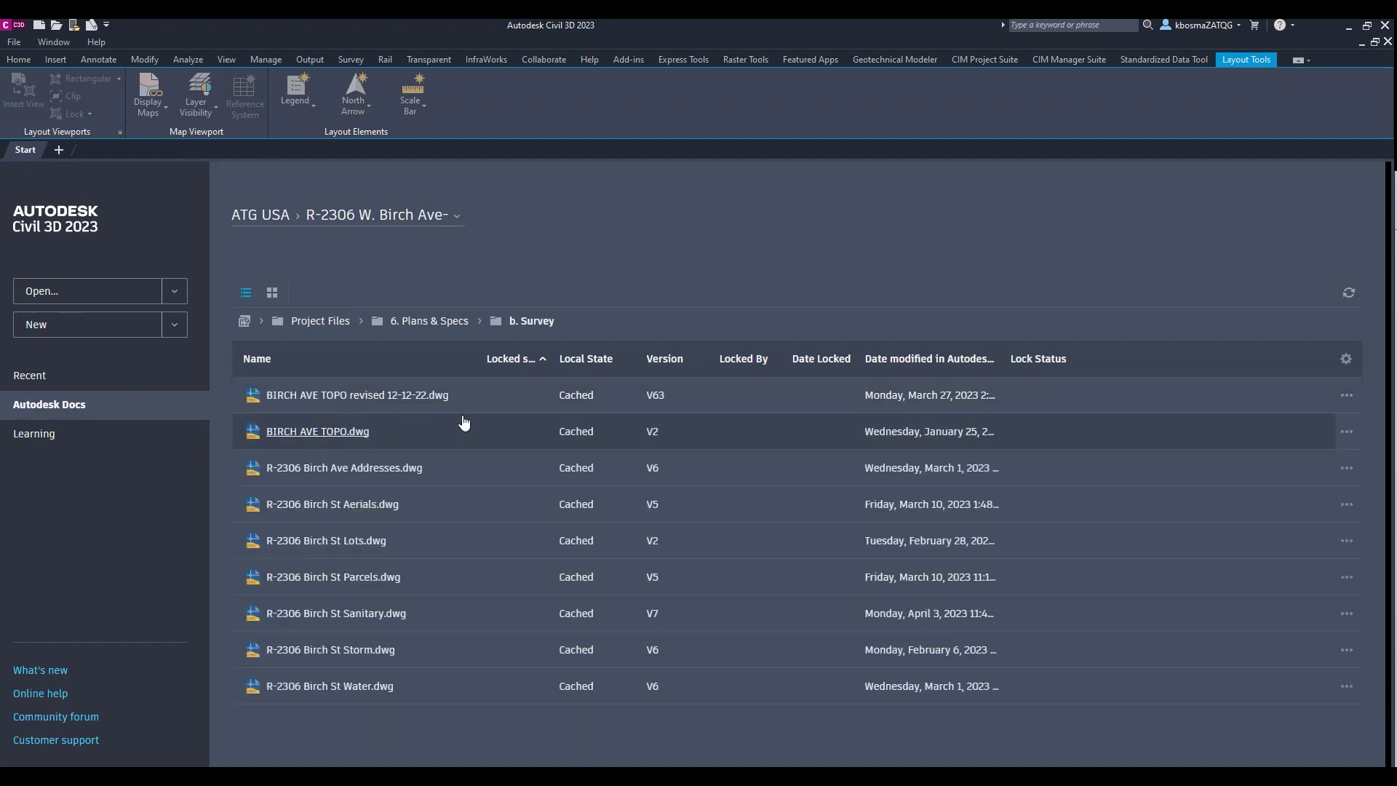
double_click(539, 405)
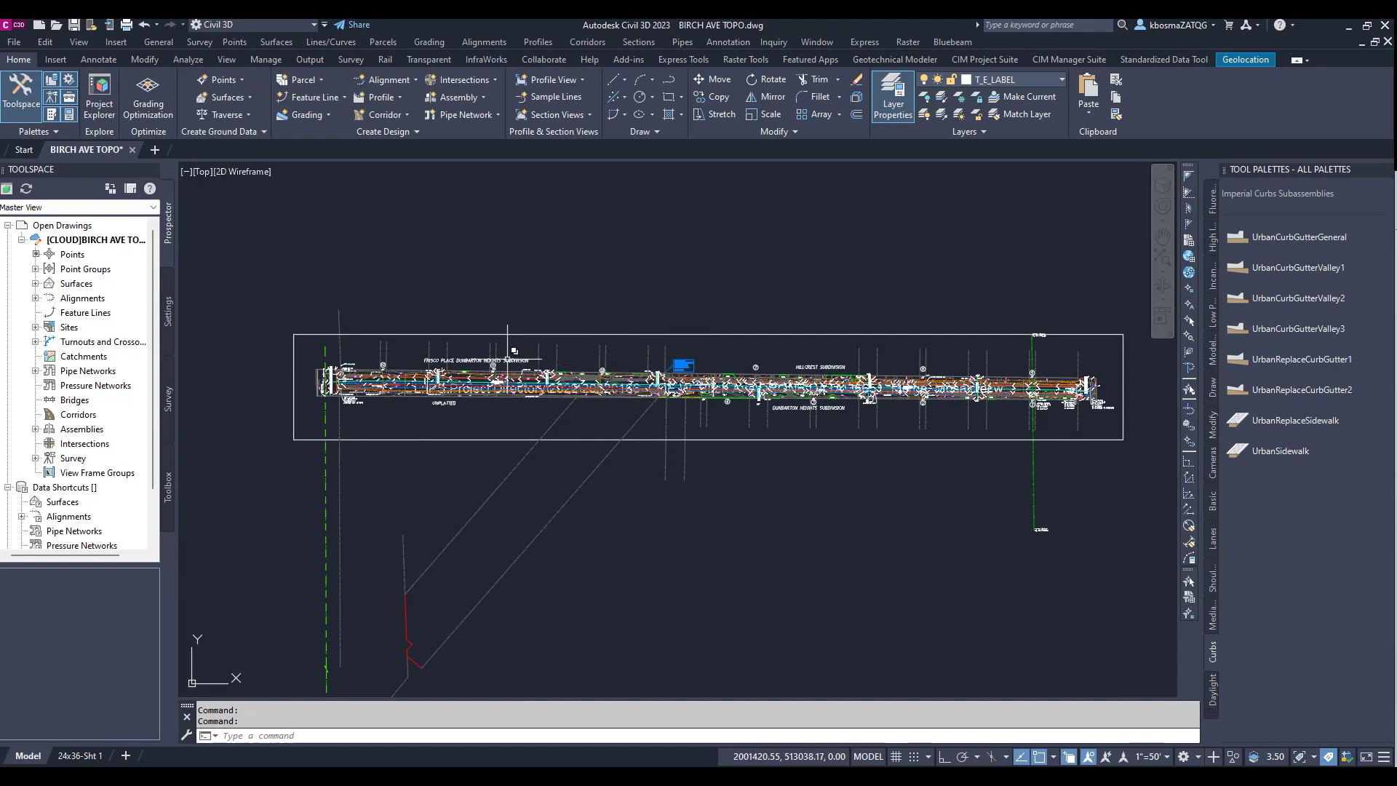
Select the [CLOUD] BIRCH AVE TOPO drawing node in the Toolspace Prospector
left_click(89, 243)
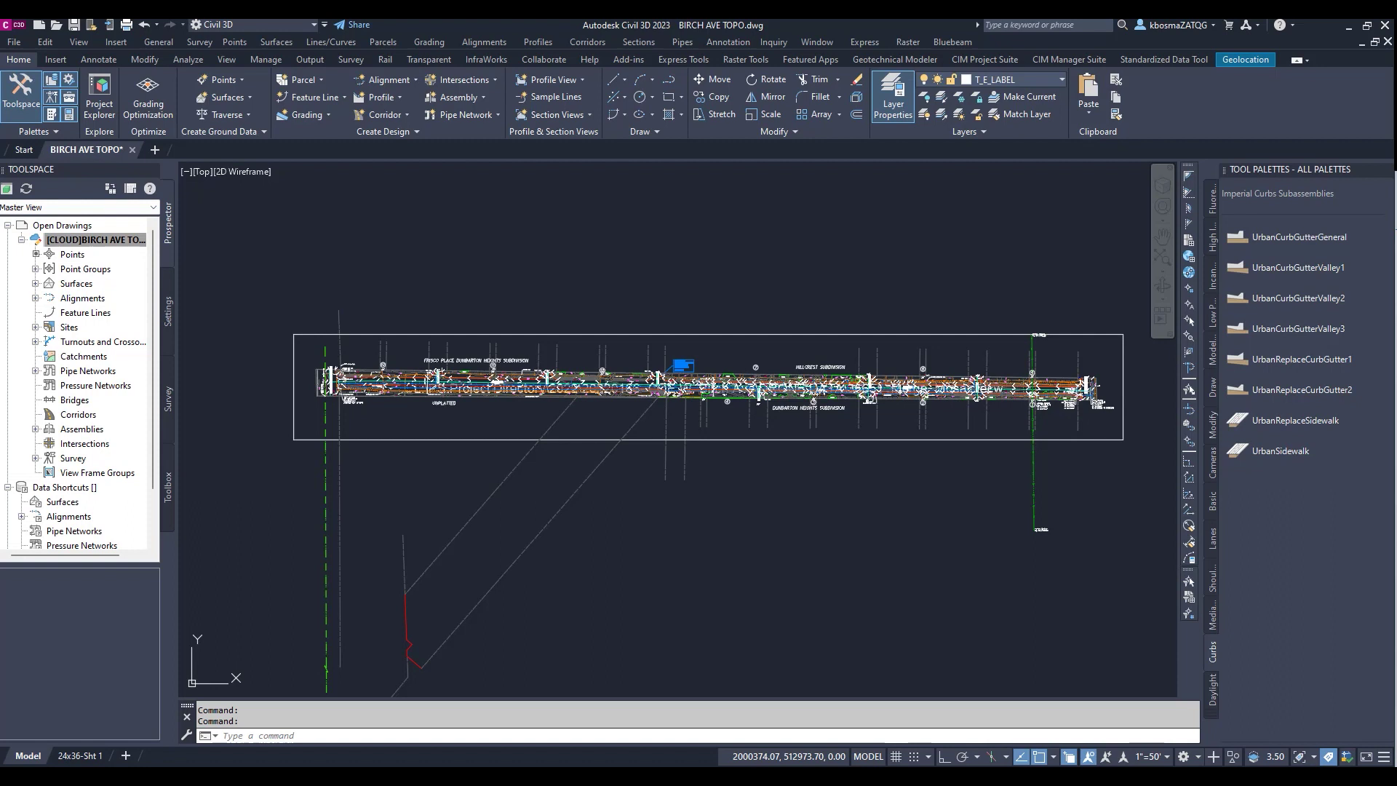
Start attaching a DWG from External References and switch the file browser to Autodesk Docs
double_click(293, 342)
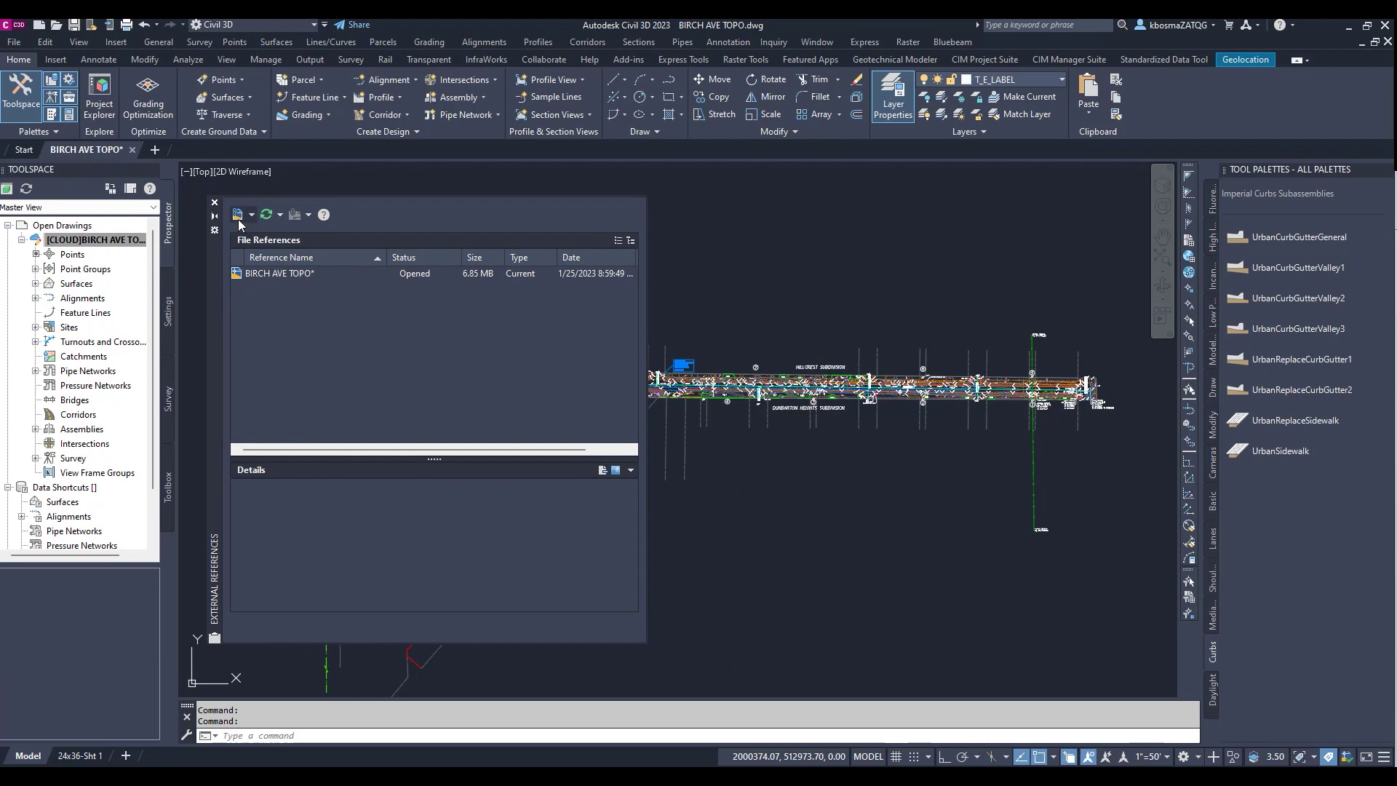
left_click(238, 217)
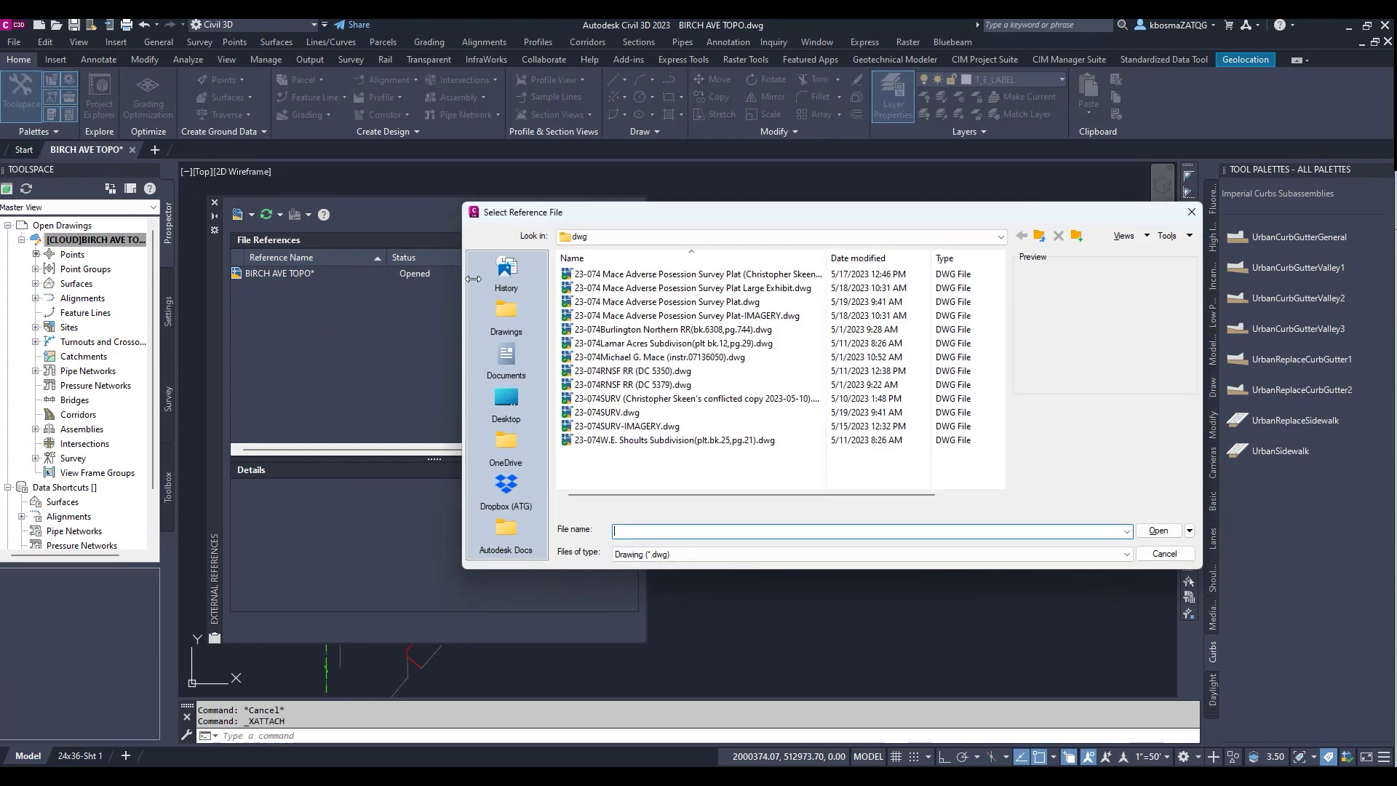
left_click(513, 532)
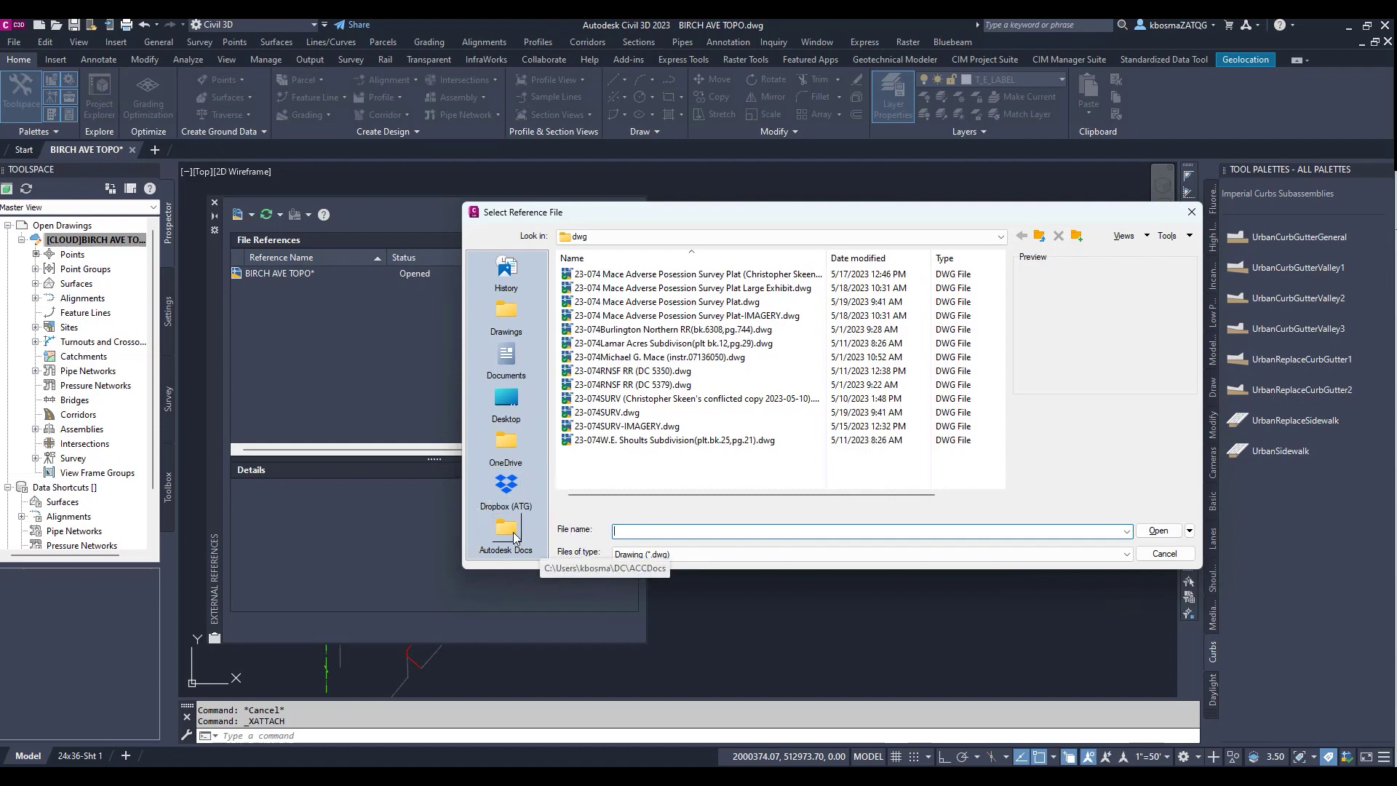
left_click(513, 532)
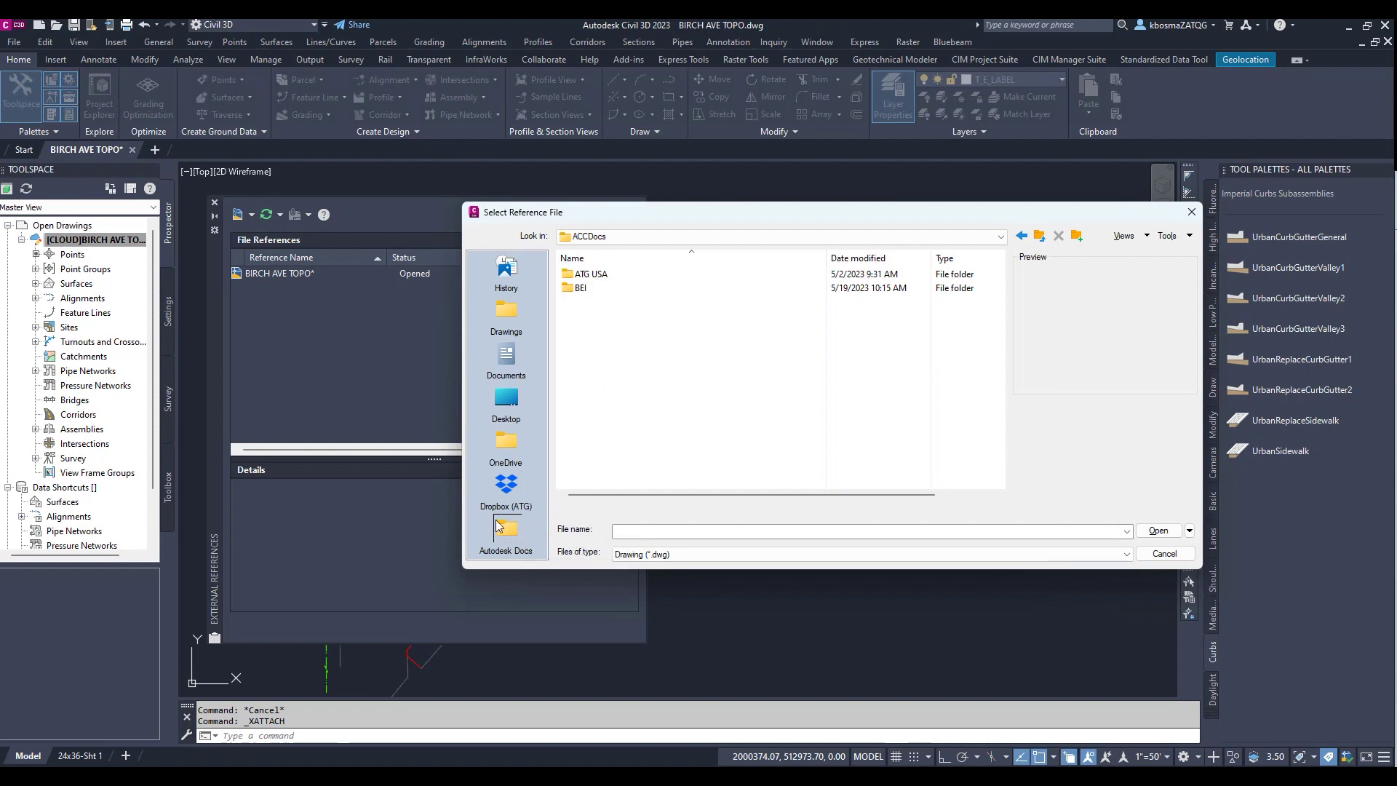
Pick R-2306 Birch Ave Addresses.dwg from ATG USA > R-2306 W. Birch Ave- > Project Files > 6. Plans & Specs > b. Survey
double_click(603, 275)
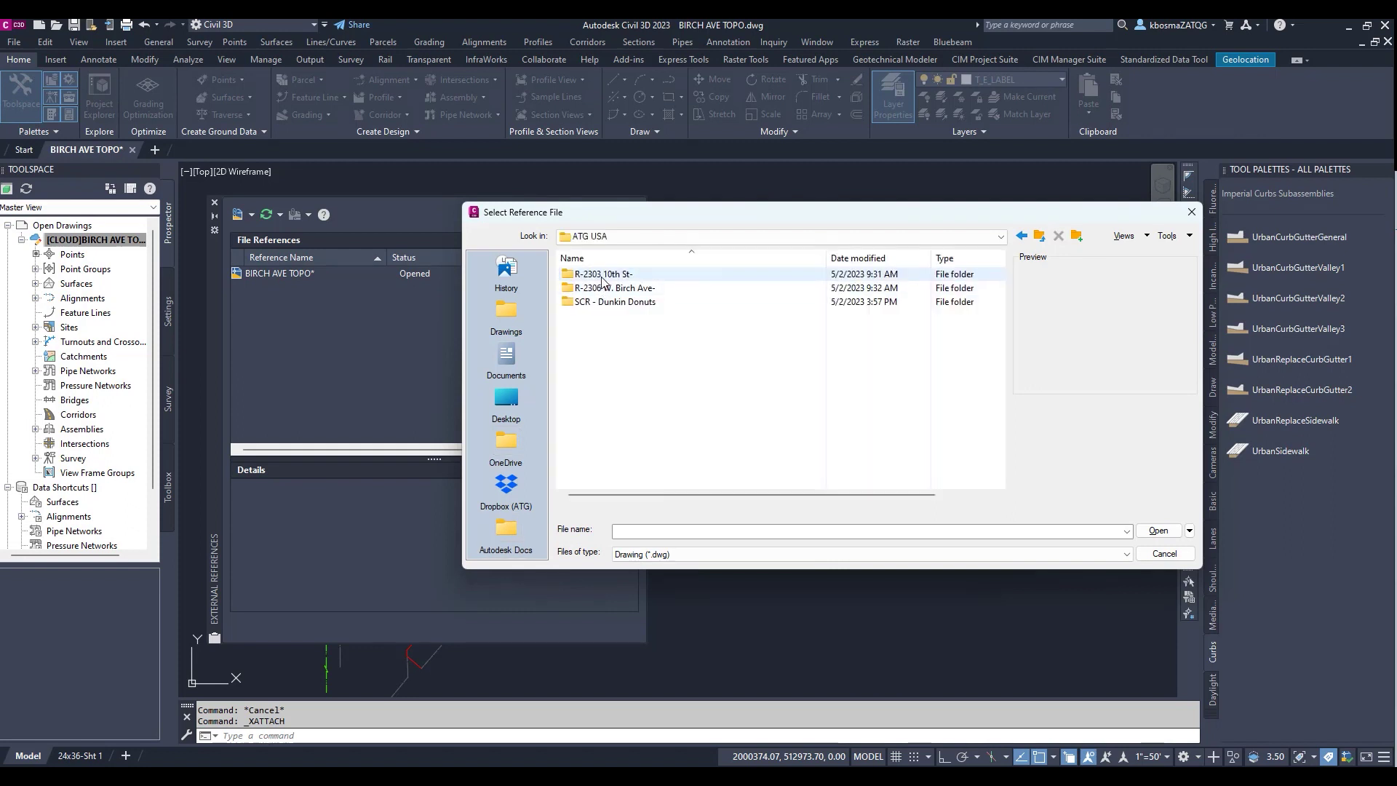
double_click(594, 289)
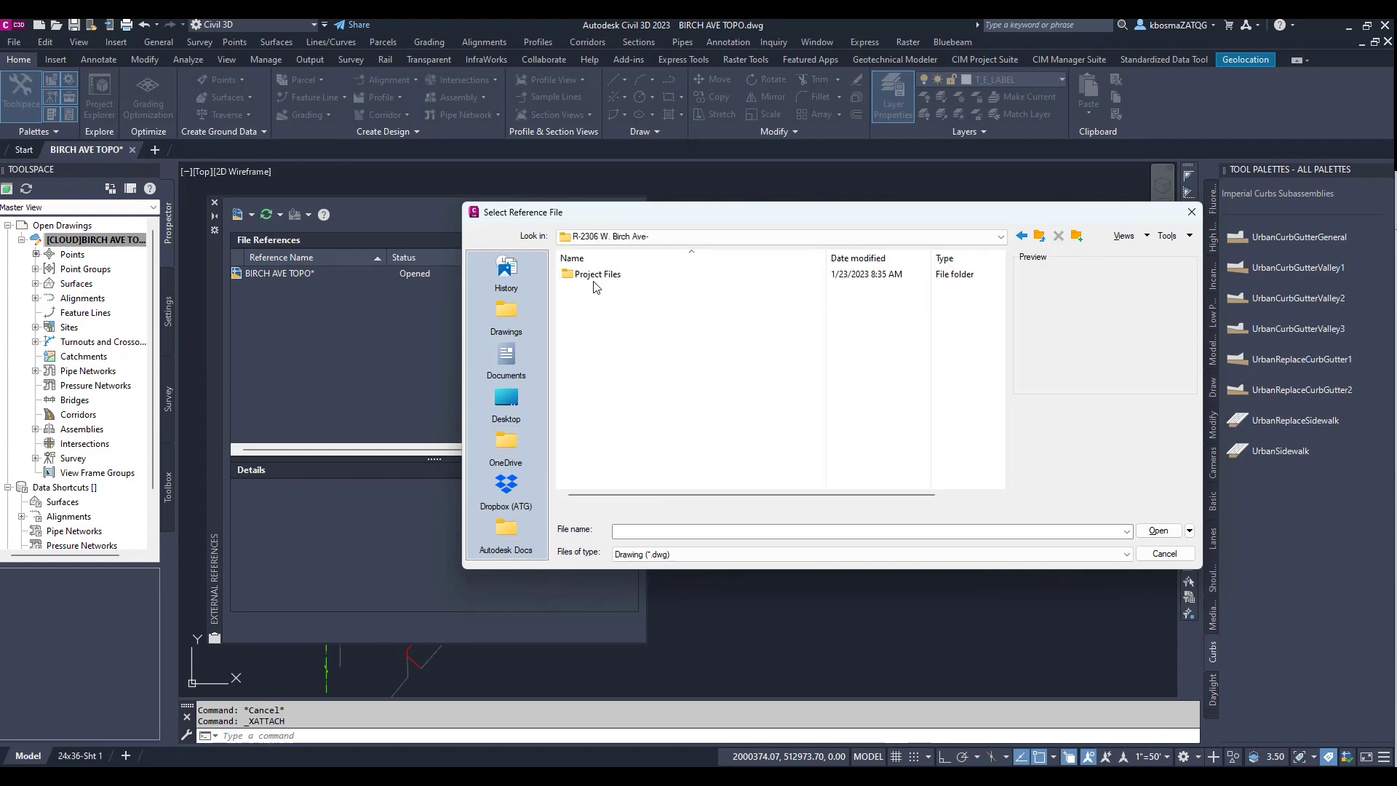
double_click(596, 281)
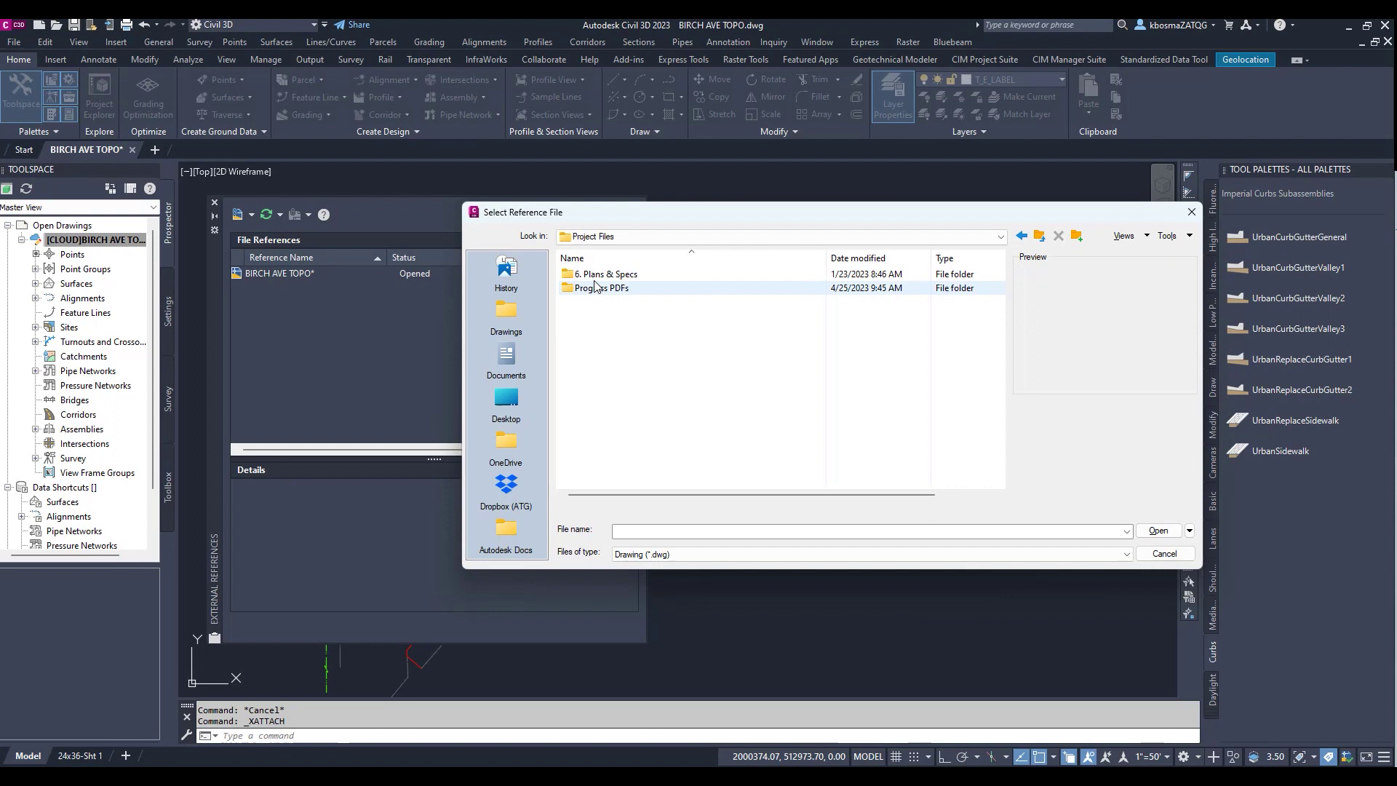
double_click(595, 276)
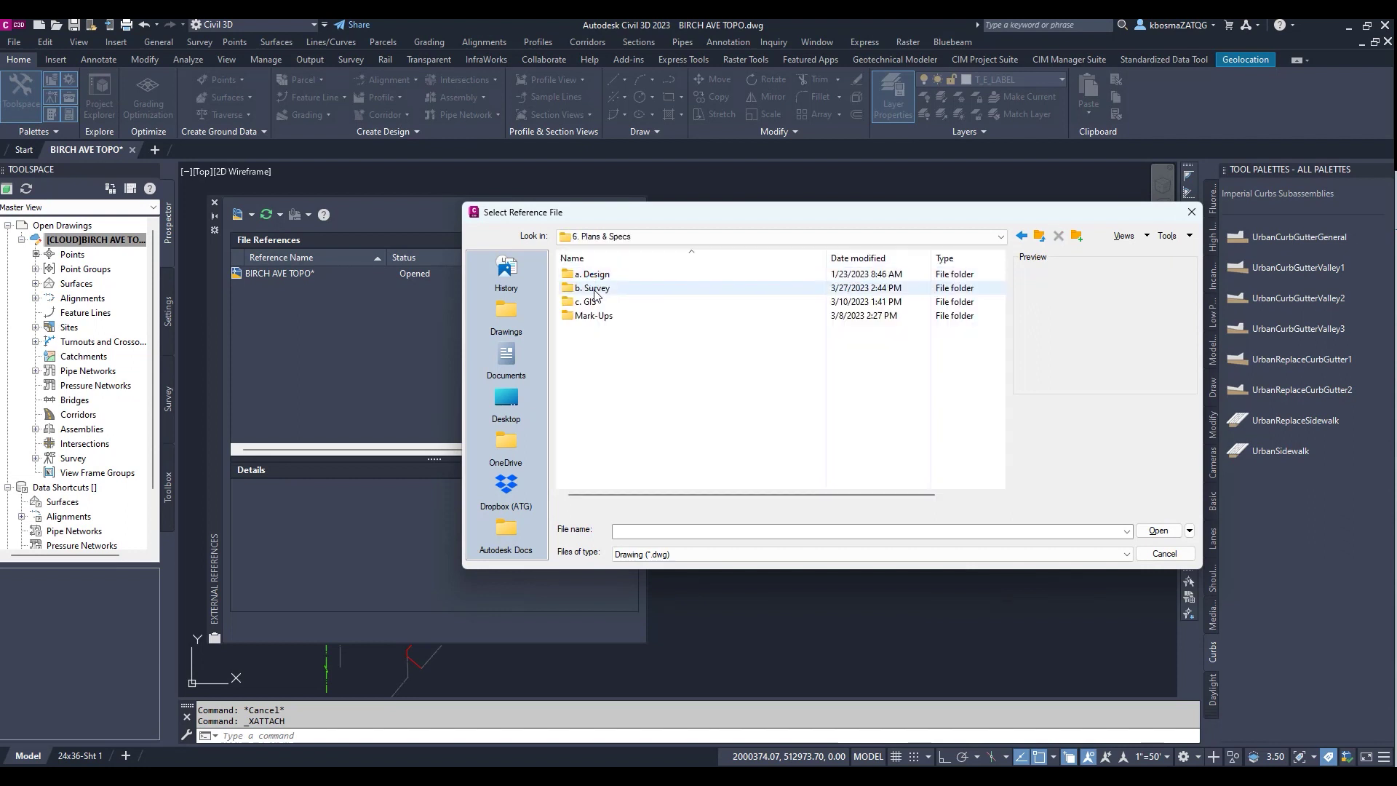
double_click(595, 291)
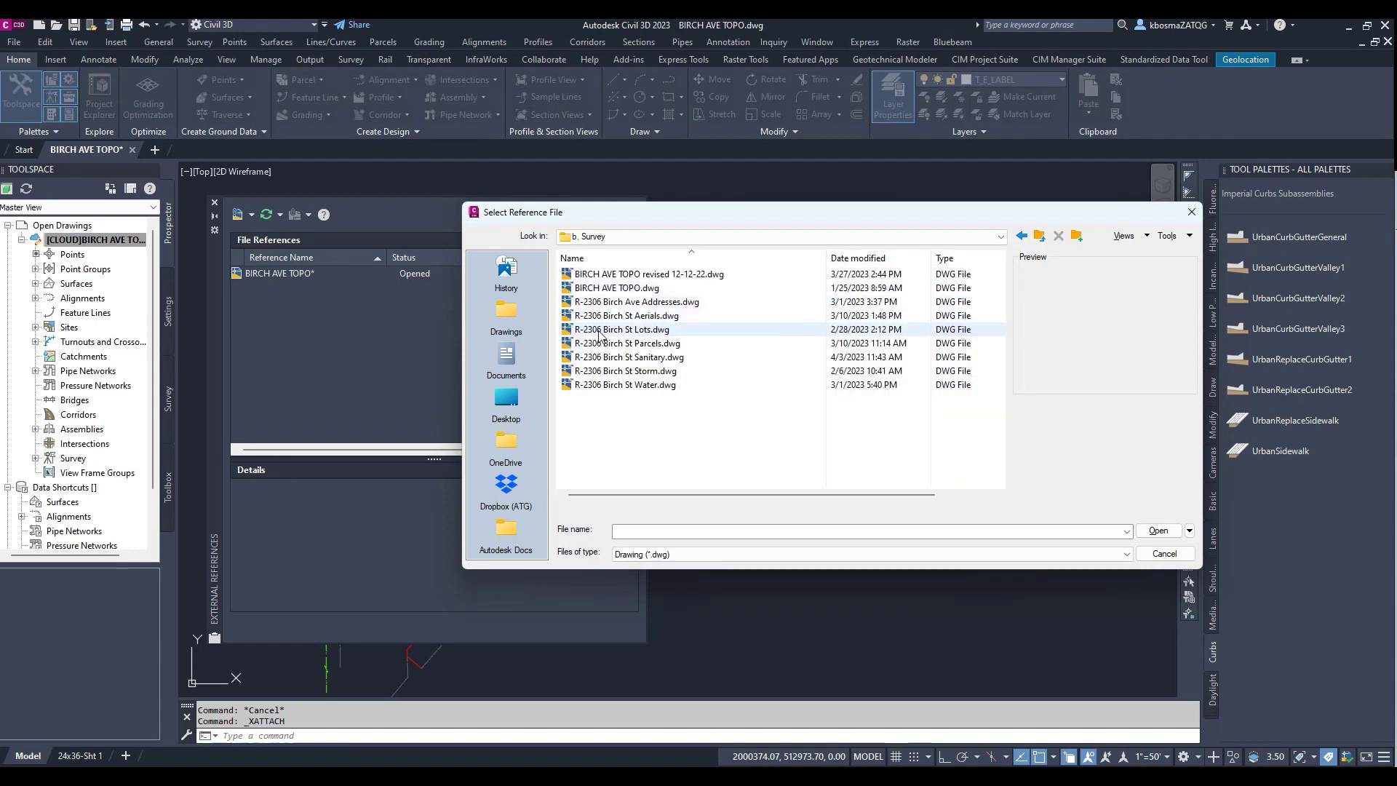
left_click(628, 302)
left_click(1154, 530)
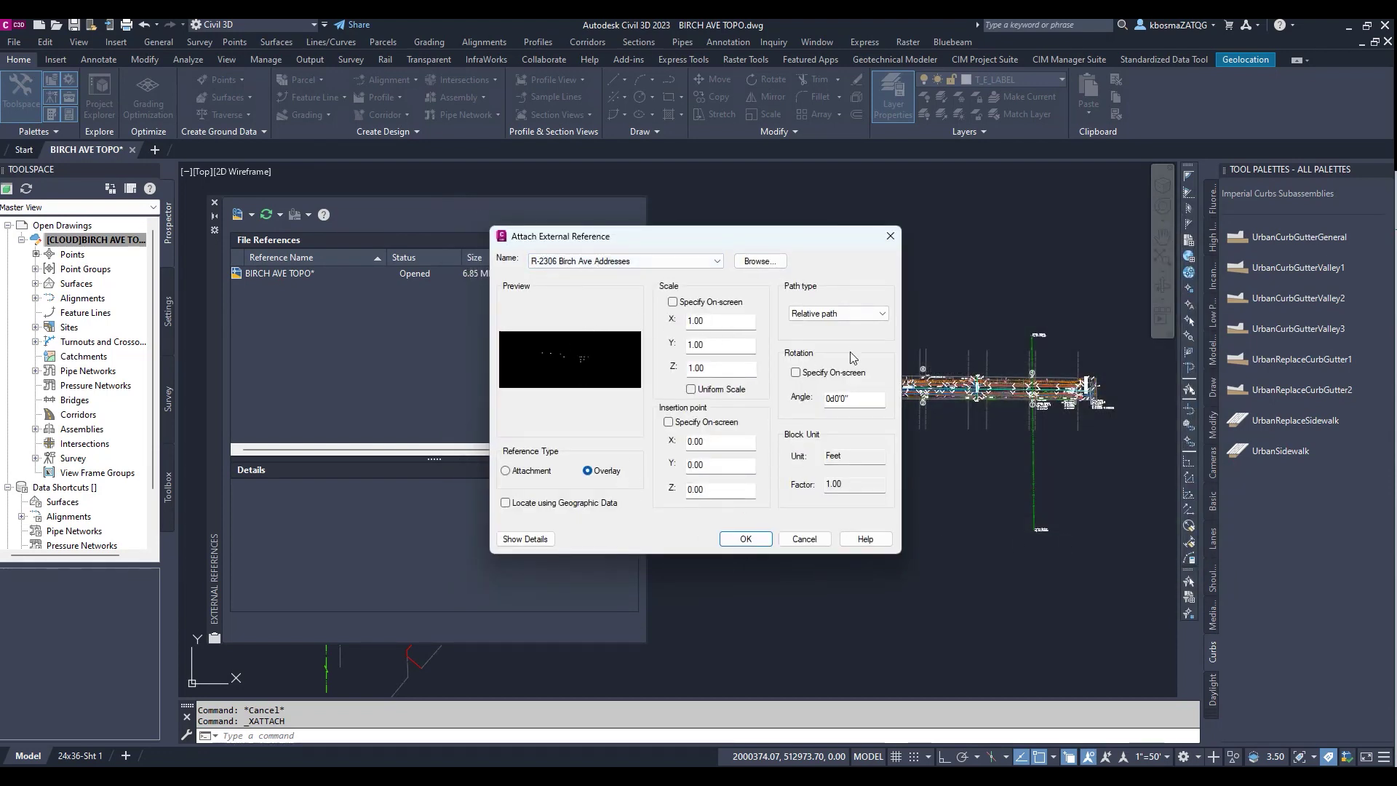
left_click(837, 312)
left_click(634, 266)
left_click(757, 539)
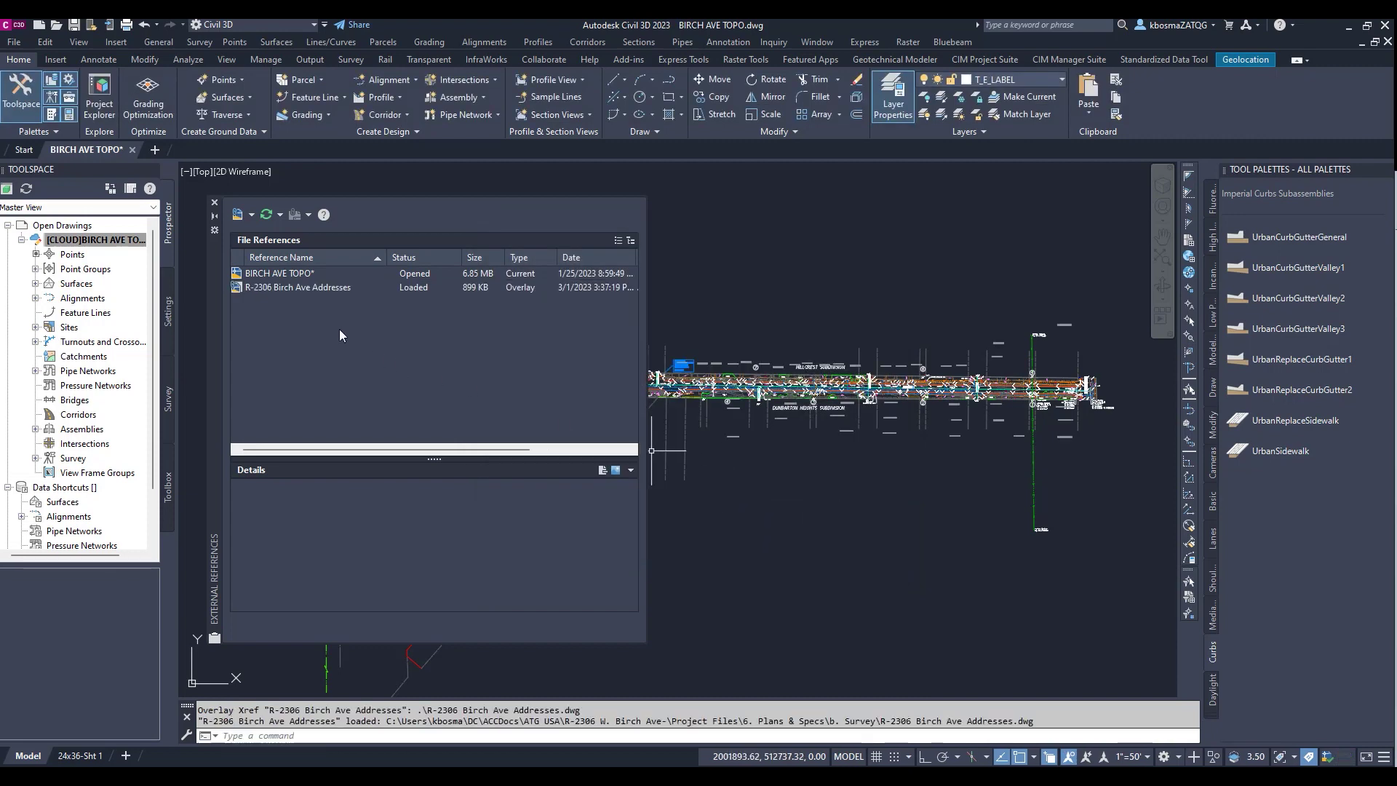
left_click(283, 288)
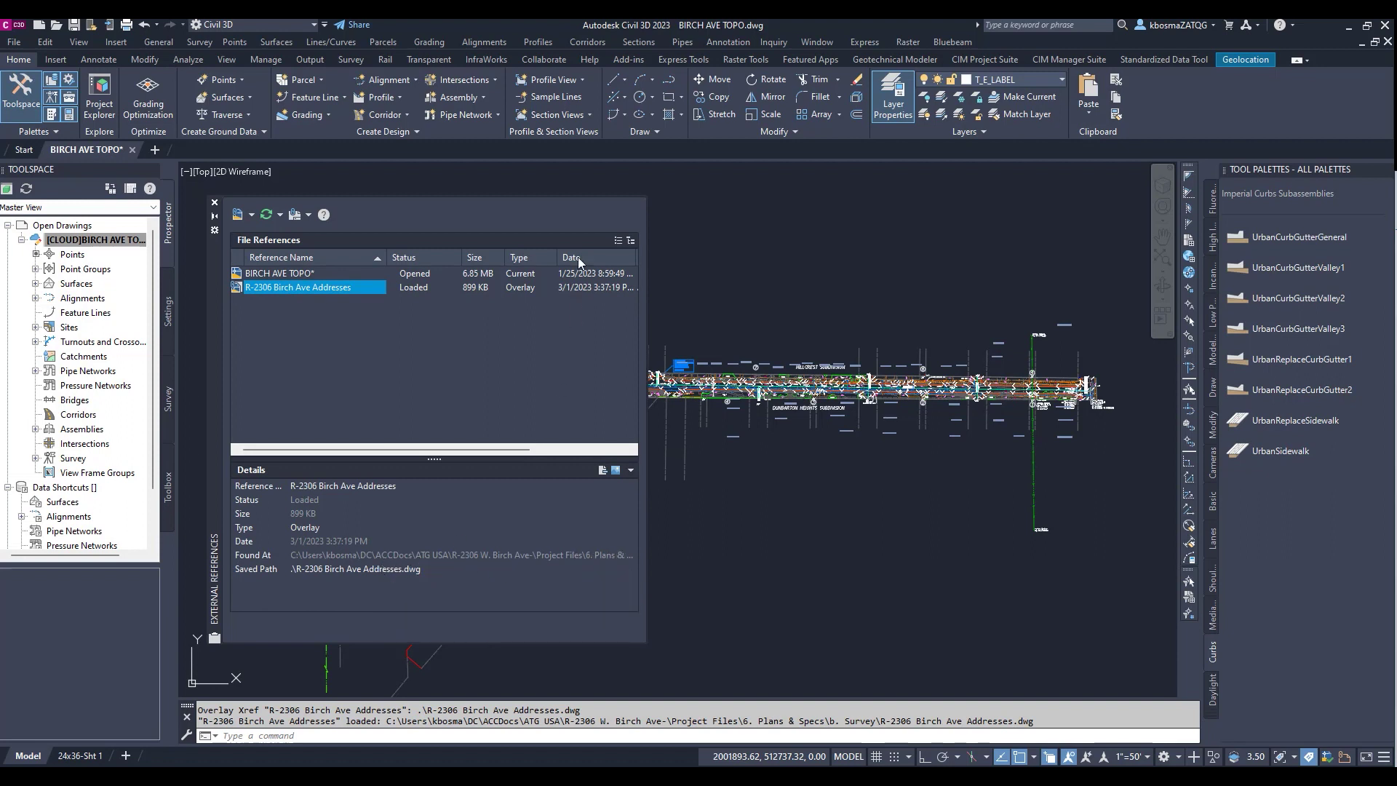
Save BIRCH AVE TOPO.dwg from the File menu, then close the drawing
left_click(762, 258)
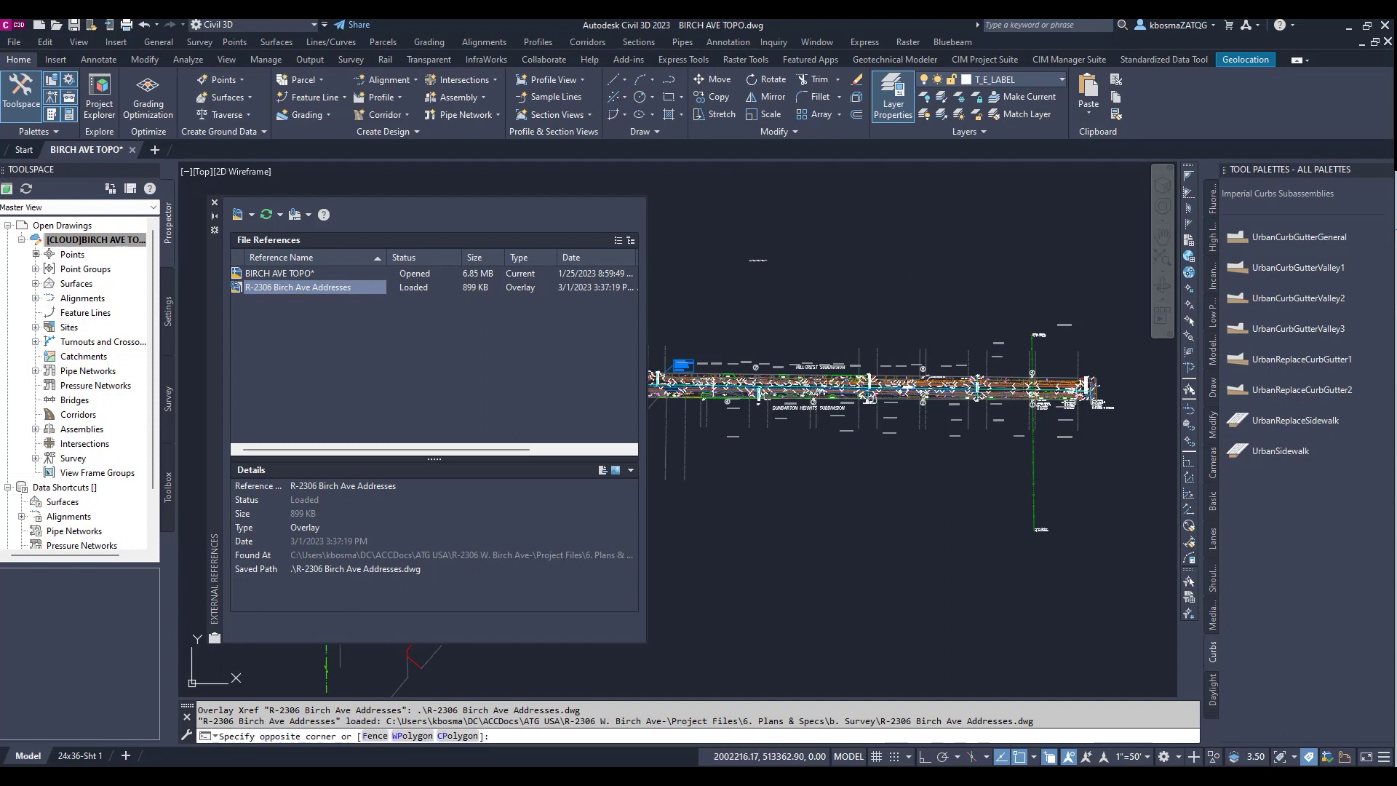
left_click(757, 259)
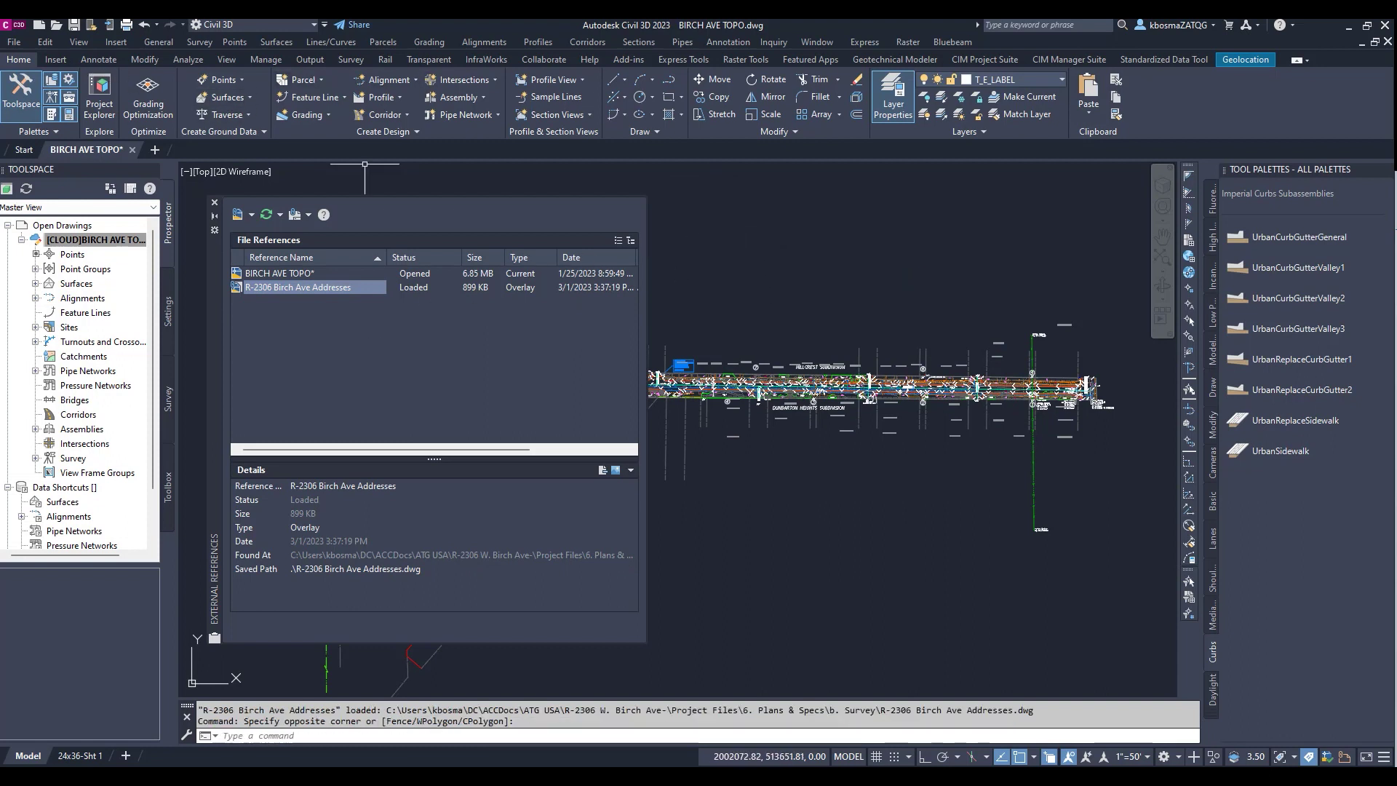
left_click(14, 44)
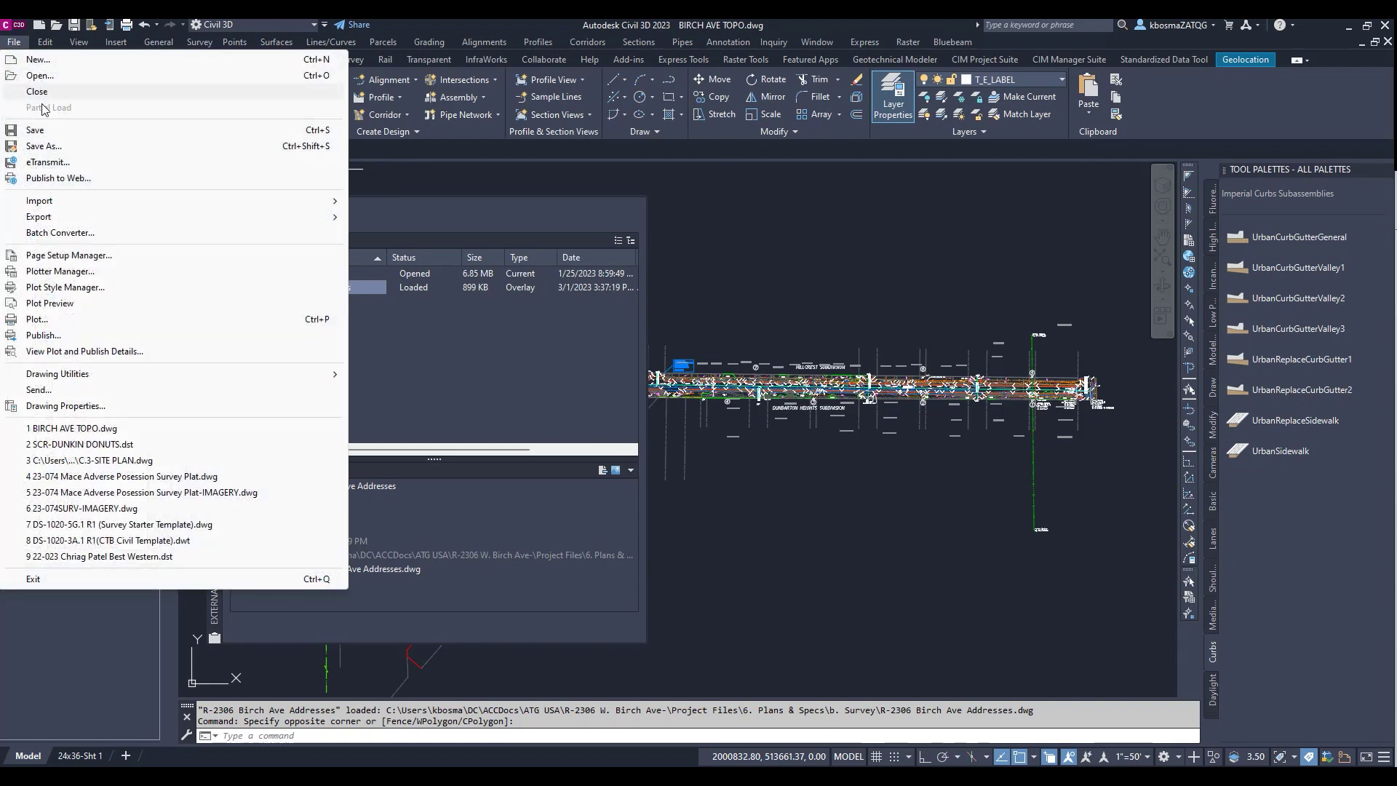
left_click(40, 130)
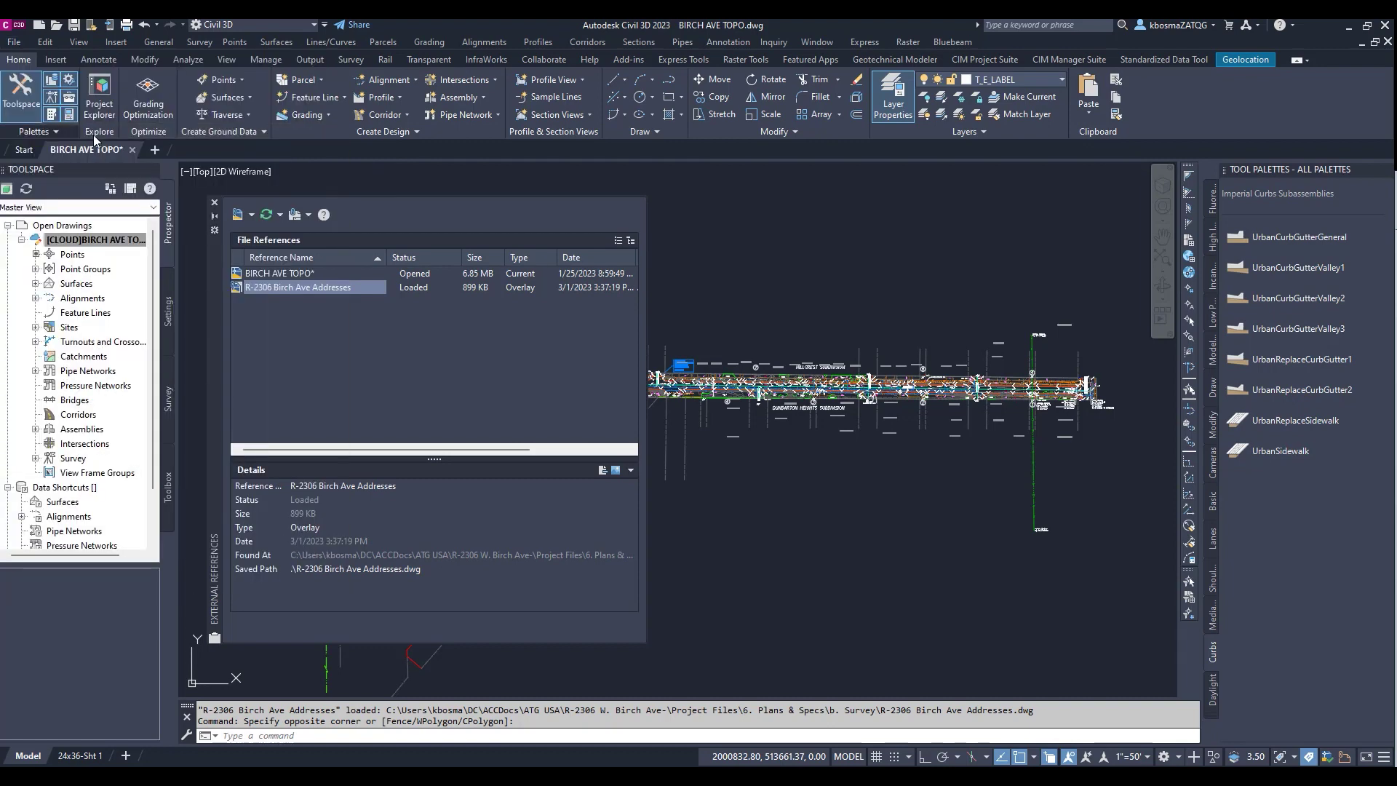
left_click(22, 46)
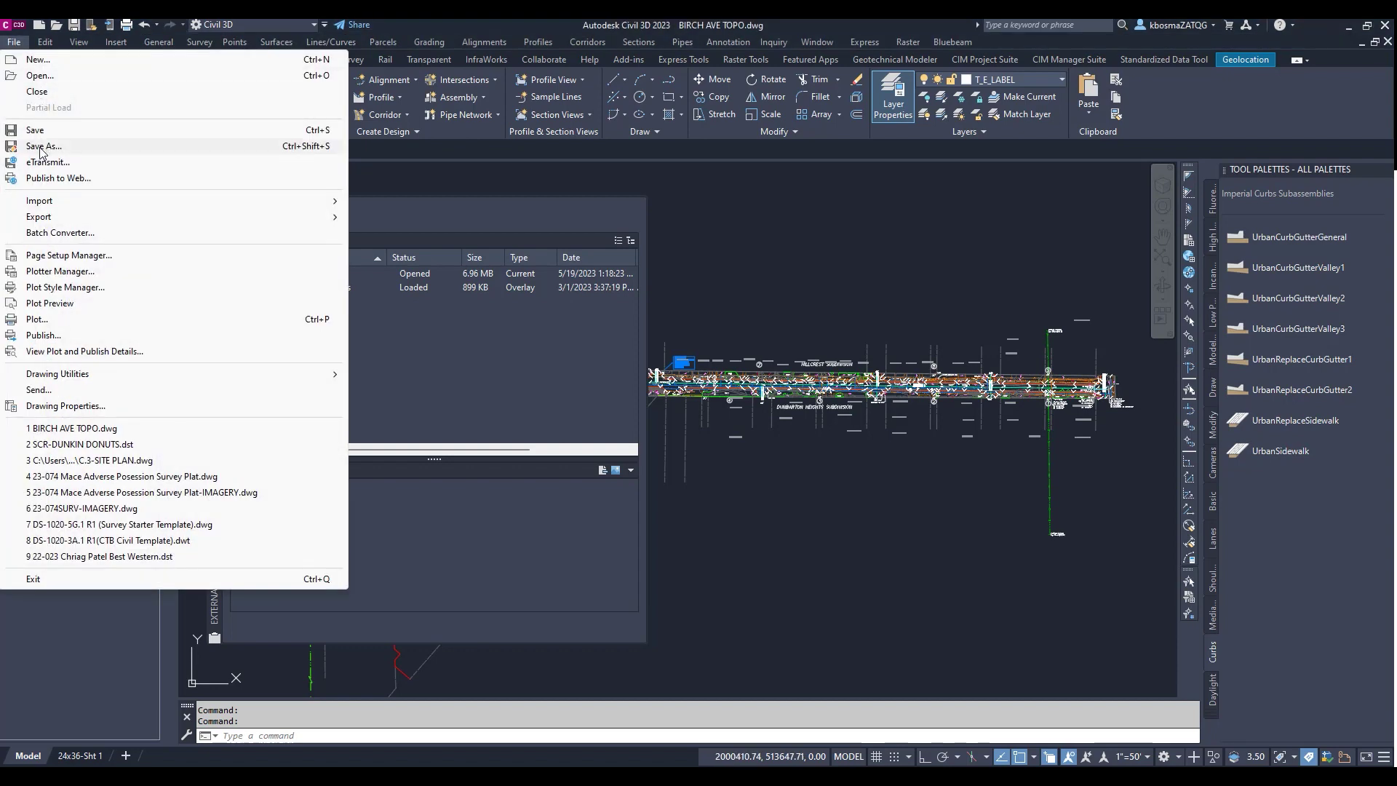
left_click(38, 92)
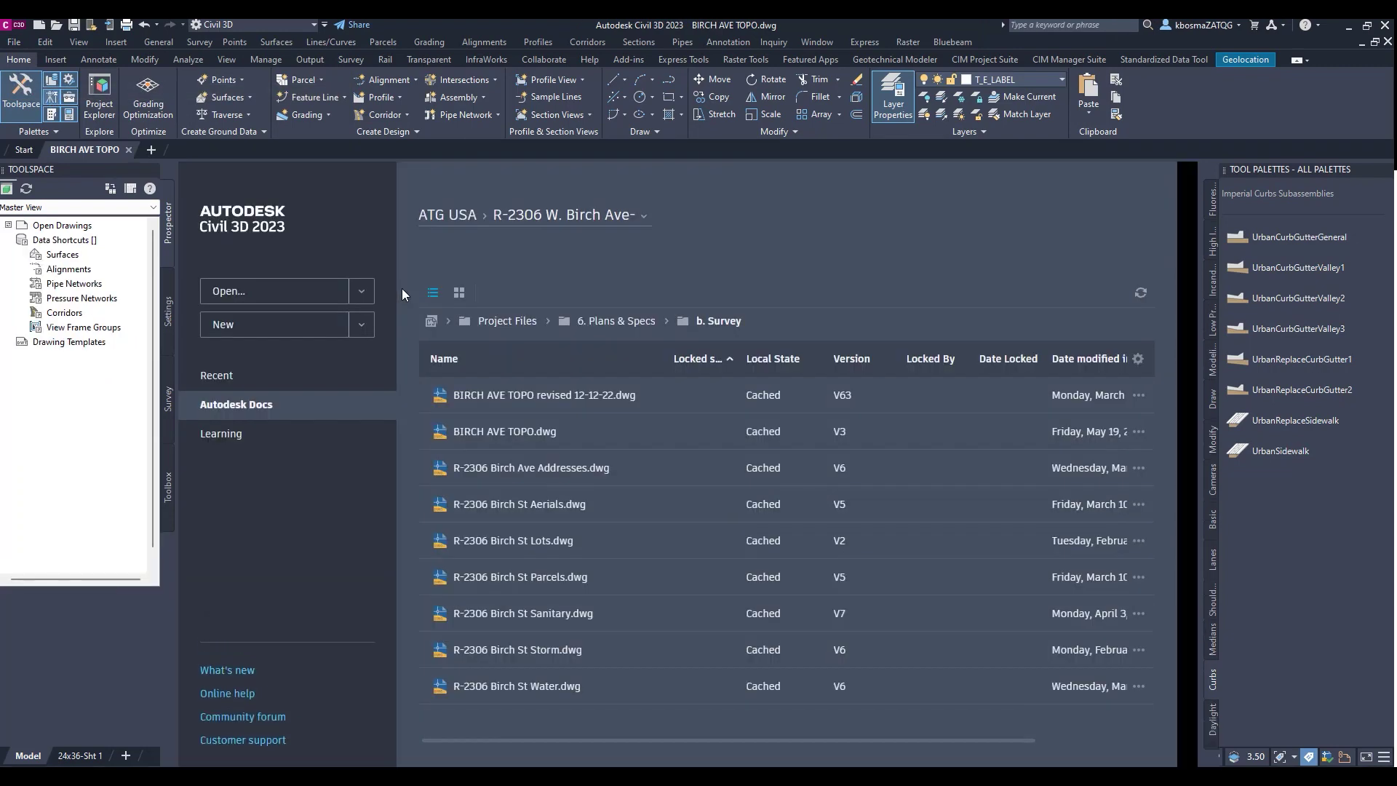